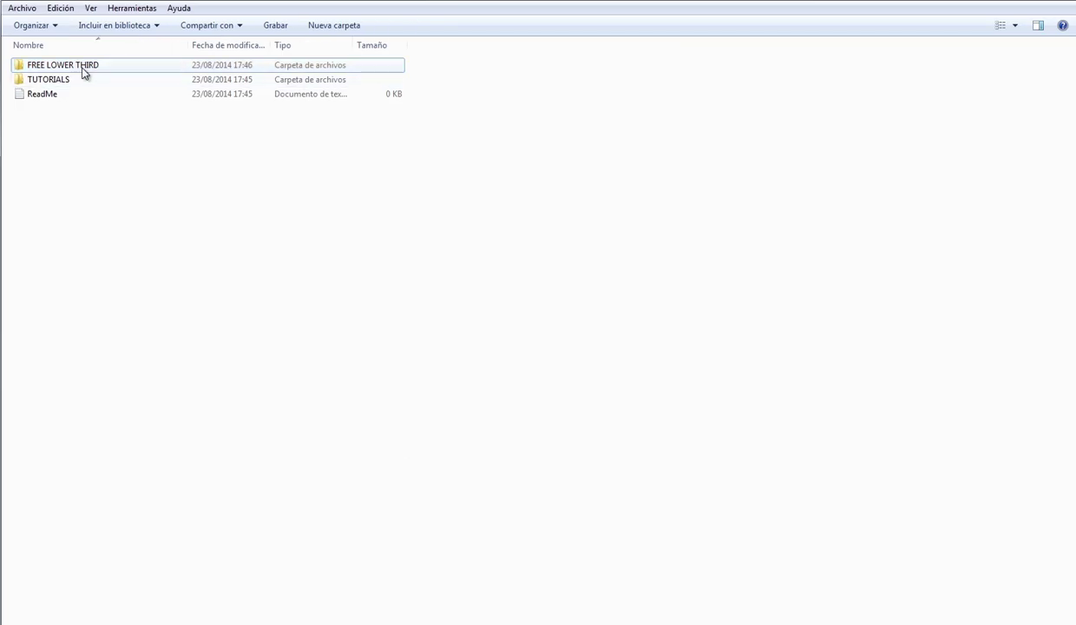
- Open the FREE LOWER THIRD folder, then its FREE LOWER THIRD COLOR 01 subfolder
double_click(90, 73)
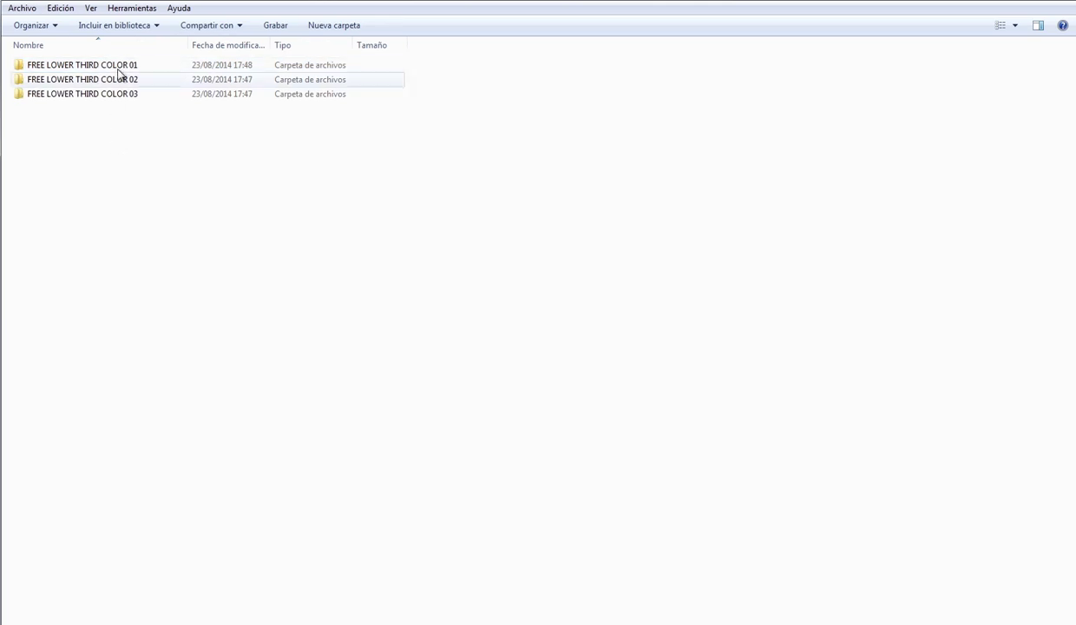
click(119, 65)
click(119, 79)
click(119, 94)
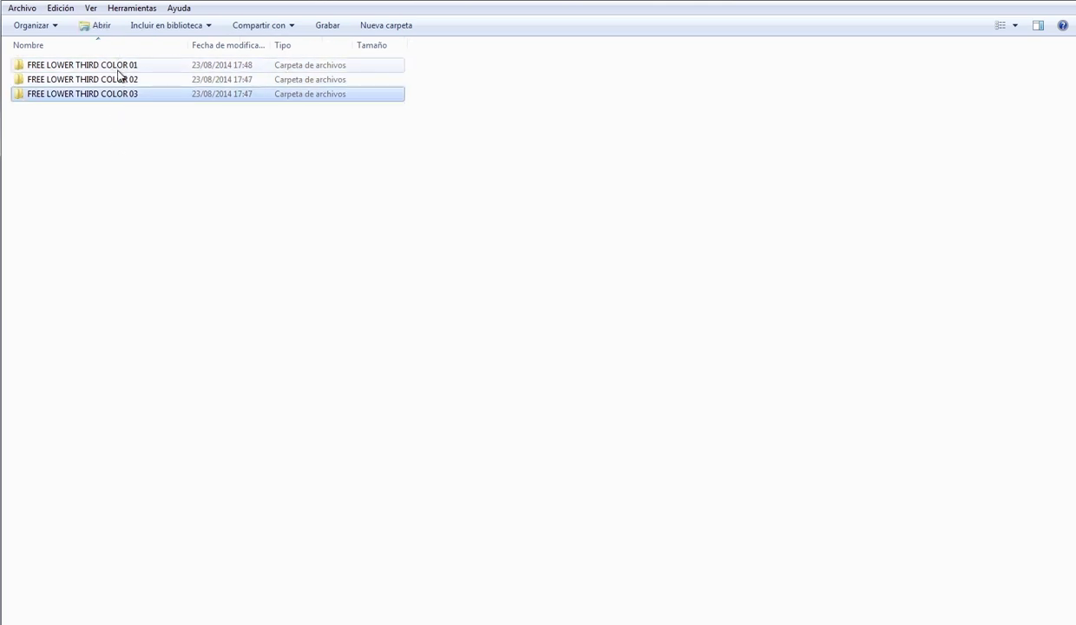
click(118, 66)
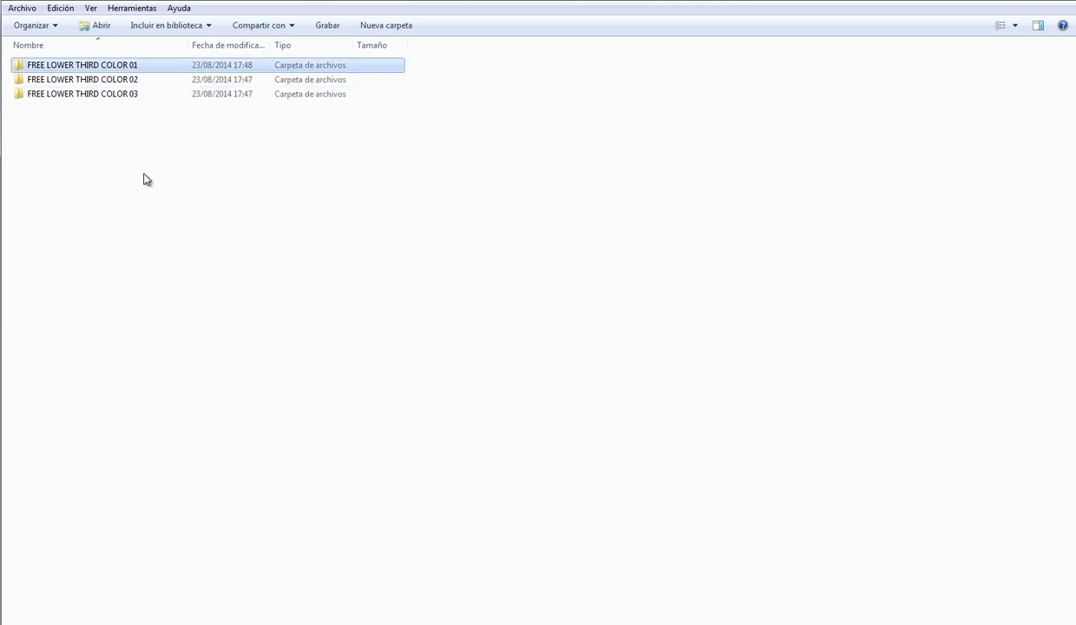
double_click(119, 67)
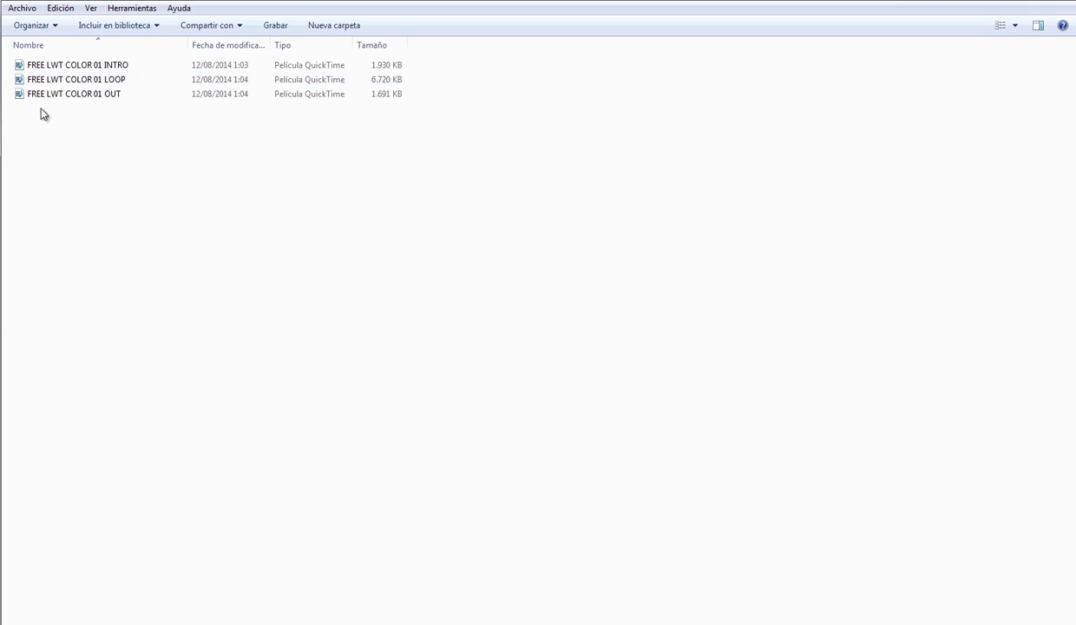
- Point out the INTRO, LOOP and OUT movie files in the COLOR 01 folder
click(115, 67)
click(110, 81)
click(116, 67)
click(115, 79)
click(113, 94)
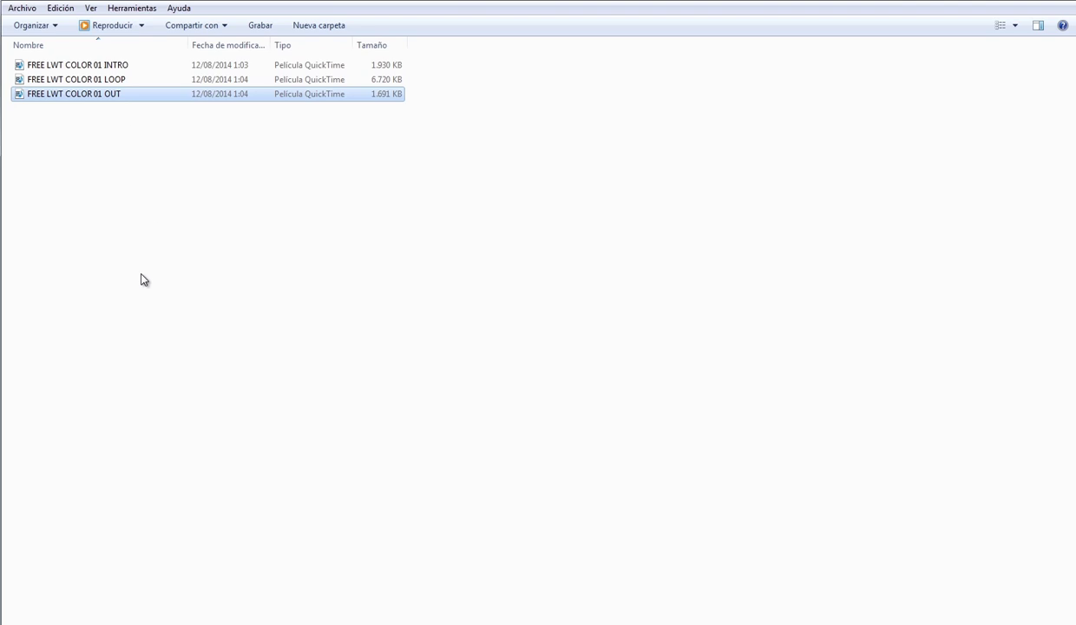
click(185, 163)
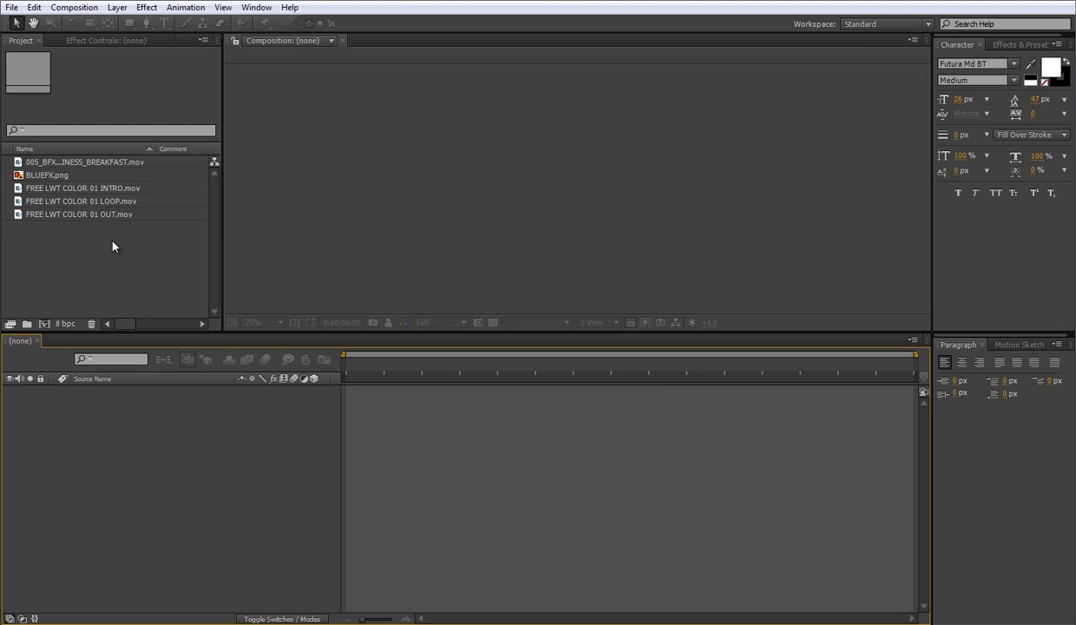
- Build the FREE LWT COLOR 01 INTRO composition with INTRO, LOOP and OUT as sequenced layers
click(103, 188)
shift+click(124, 215)
drag(127, 221, 44, 322)
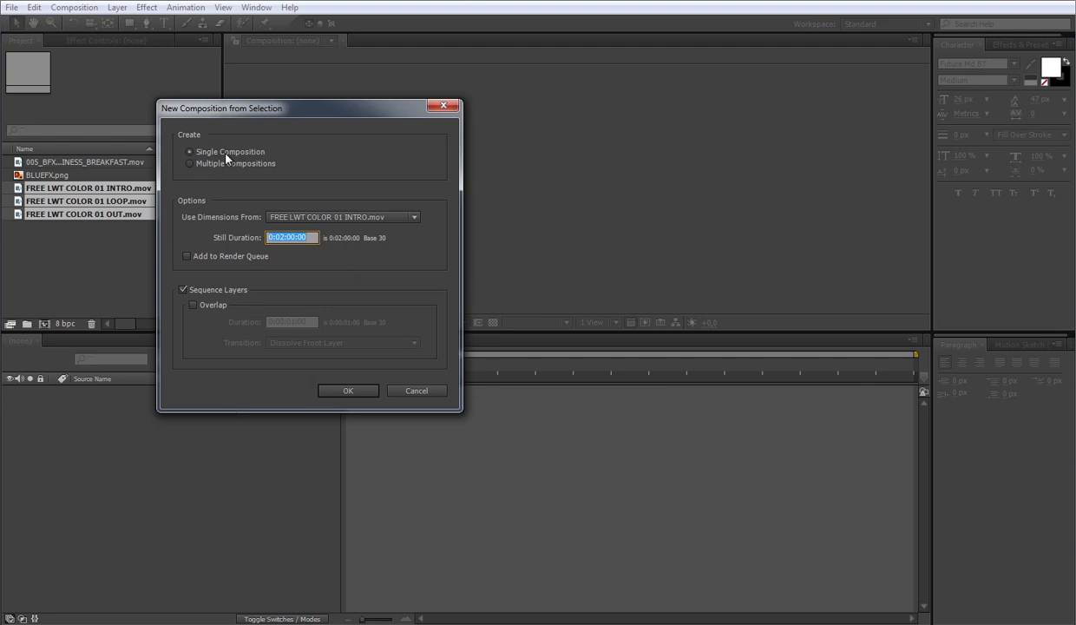
click(348, 391)
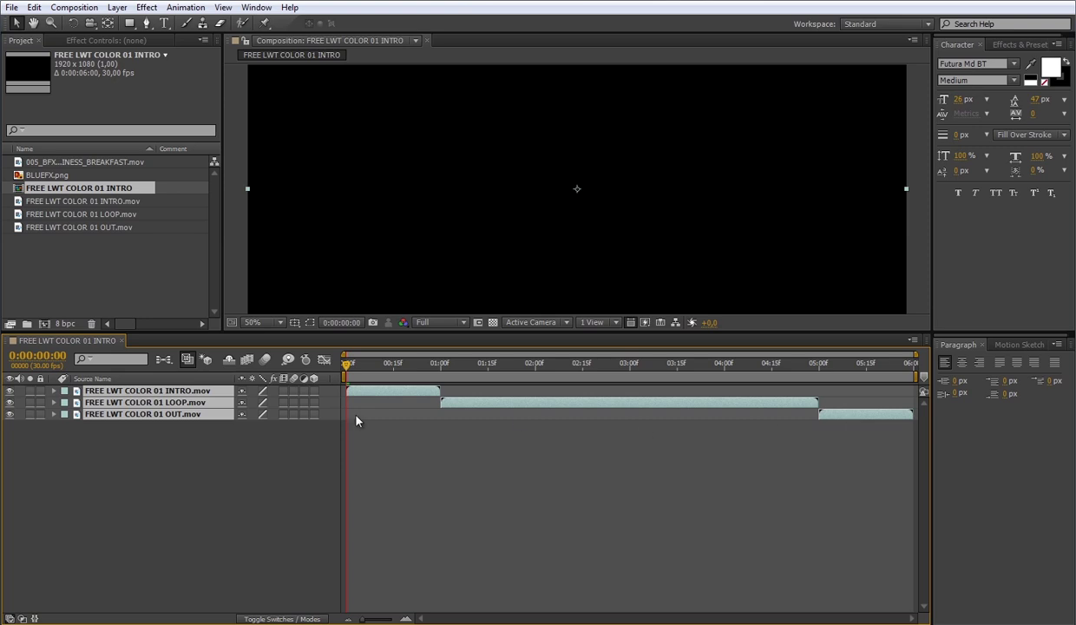
scroll(547, 230, down, 1)
drag(378, 358, 824, 365)
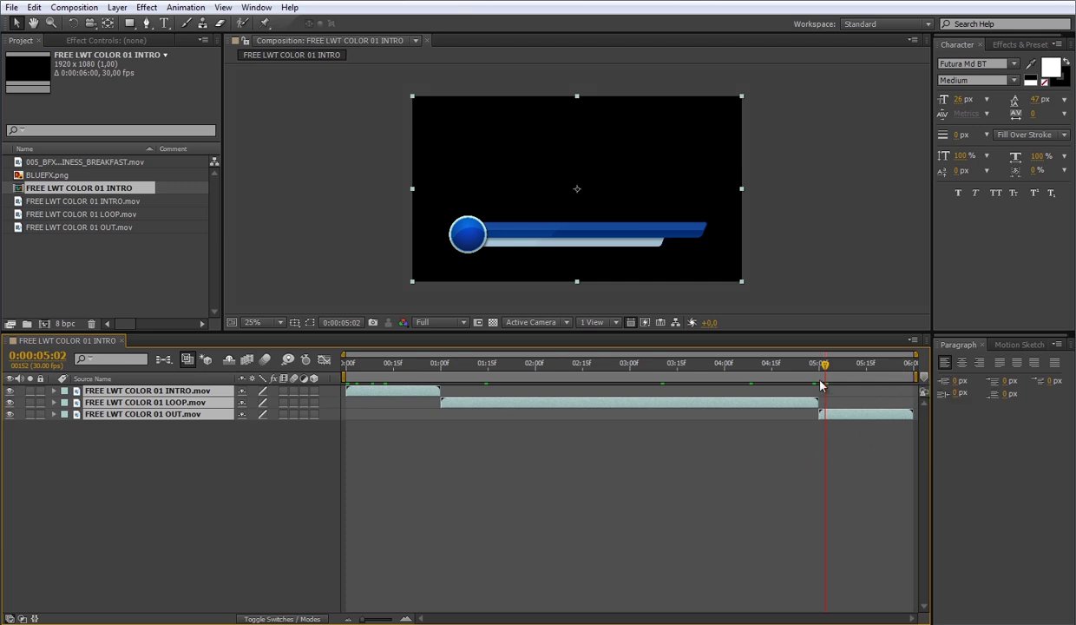
drag(685, 365, 642, 364)
click(740, 365)
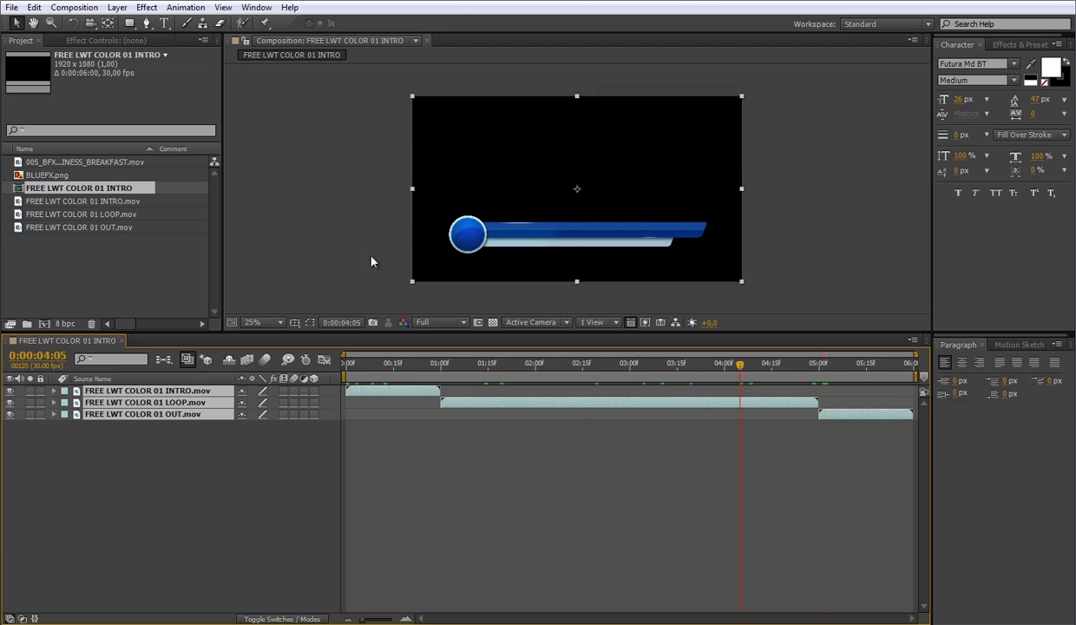
click(74, 7)
click(111, 44)
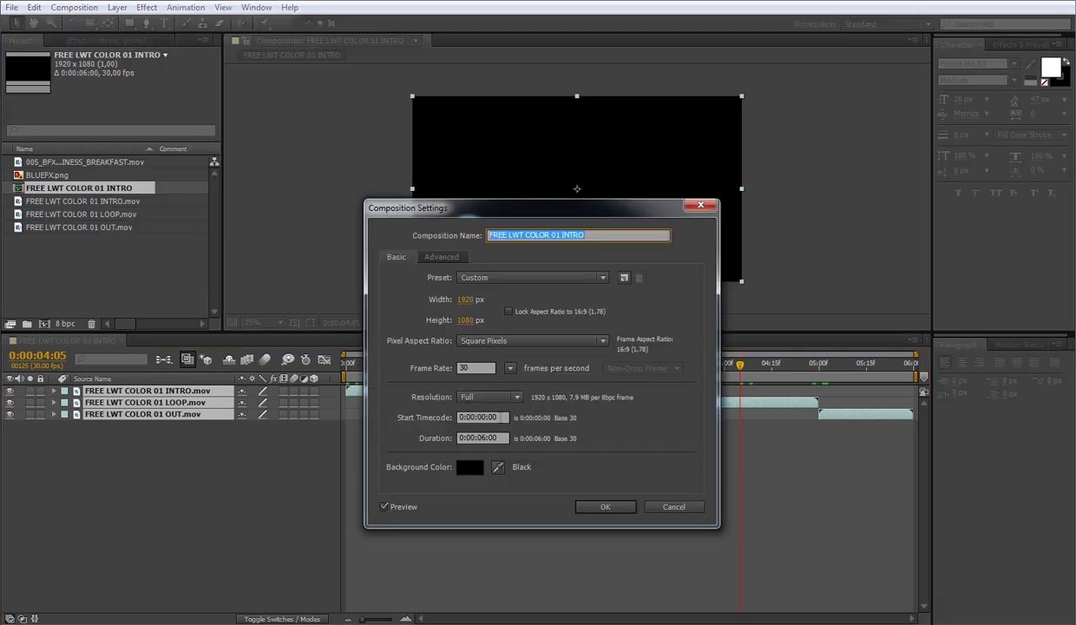
click(602, 506)
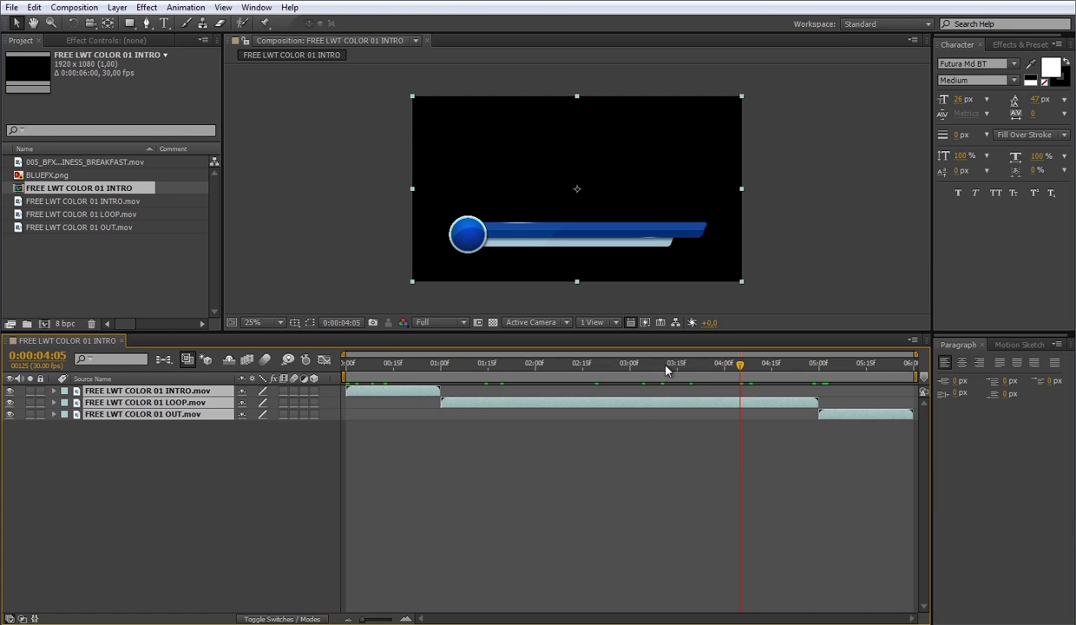
- At 0:00:02:08, add a large 'MAIN TITLE HERE' title on the blue bar
drag(667, 370, 627, 371)
click(560, 373)
click(516, 502)
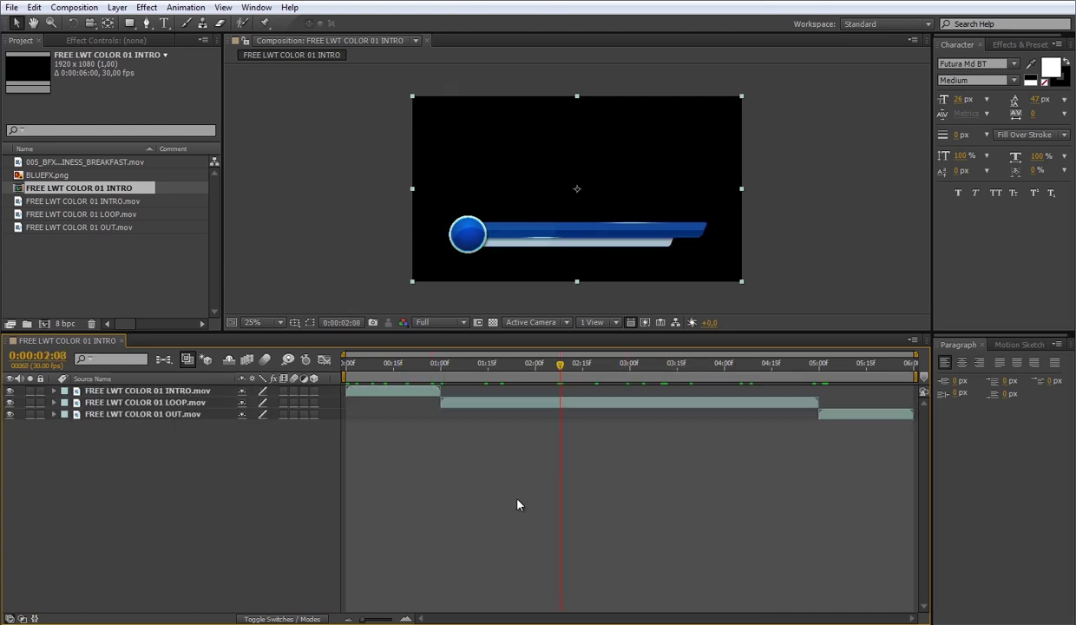
click(163, 23)
click(562, 295)
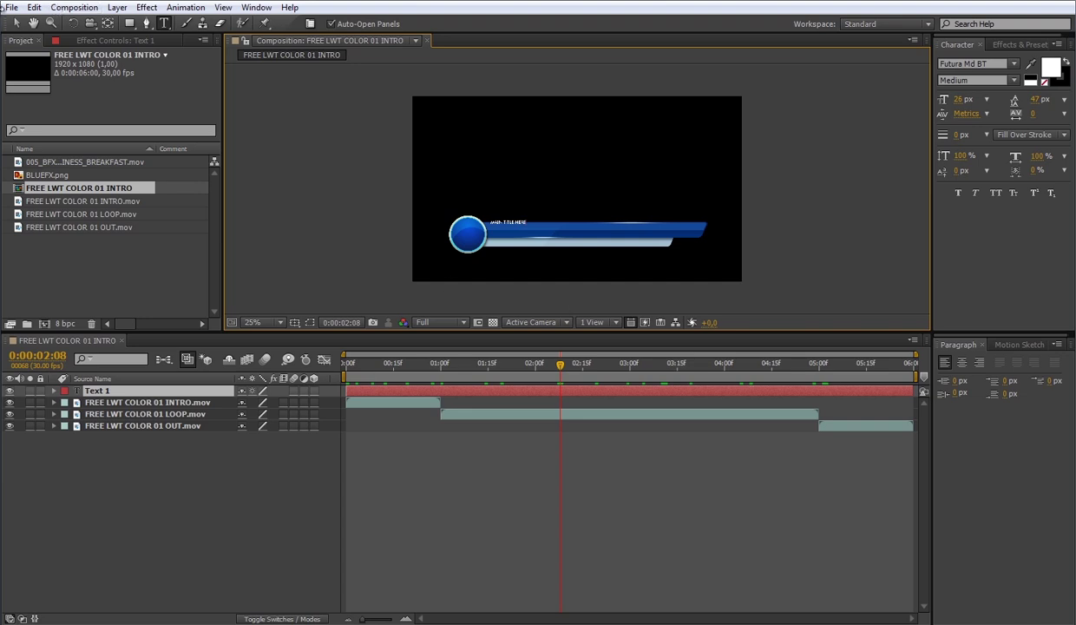
click(15, 25)
drag(958, 99, 570, 251)
scroll(570, 251, up, 1)
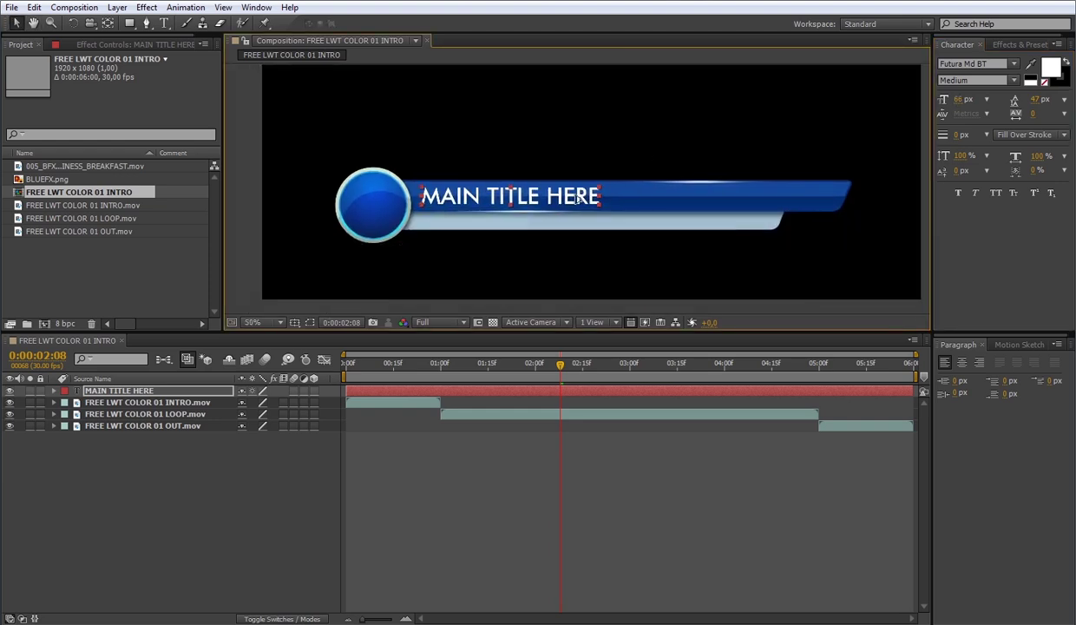
- Add a second text layer reading 'Secondary text here' below the title
click(517, 435)
key(ctrl+t)
click(454, 227)
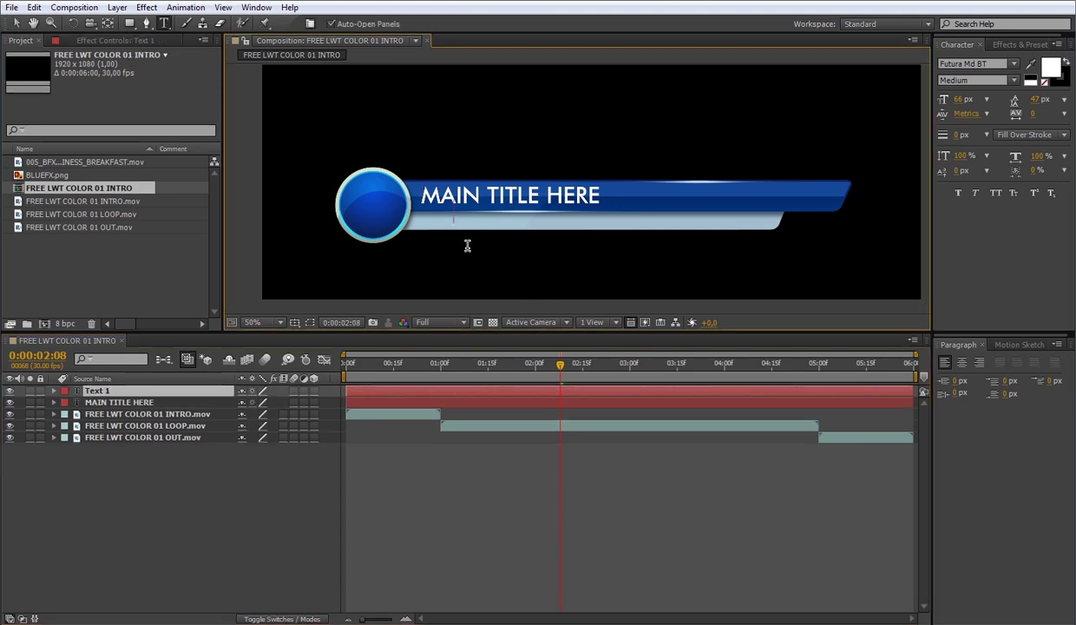
text(Secondar)
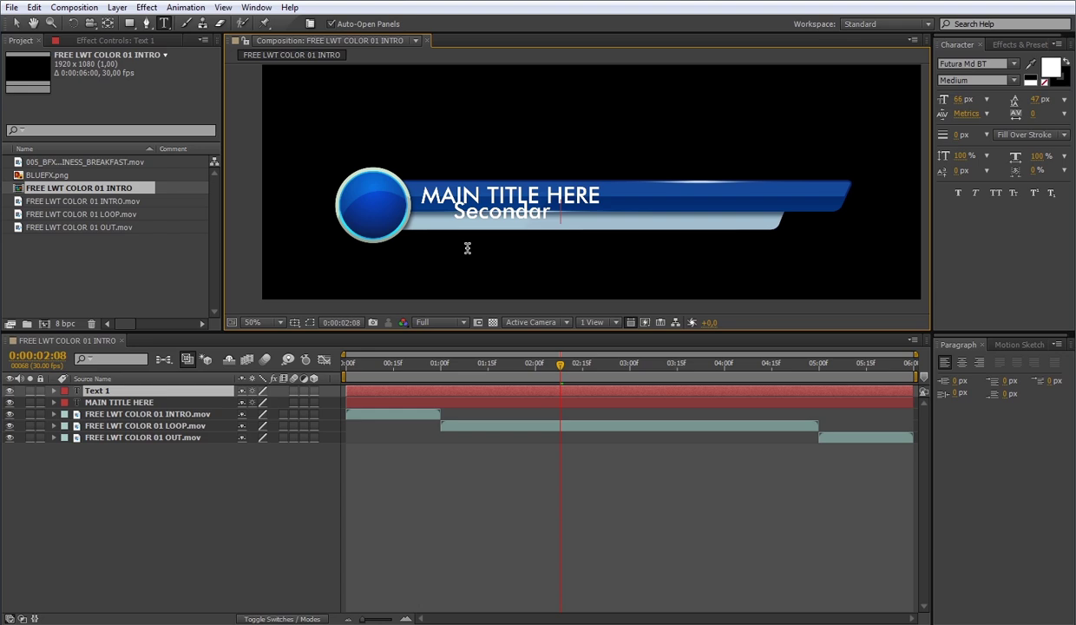
text(y text here)
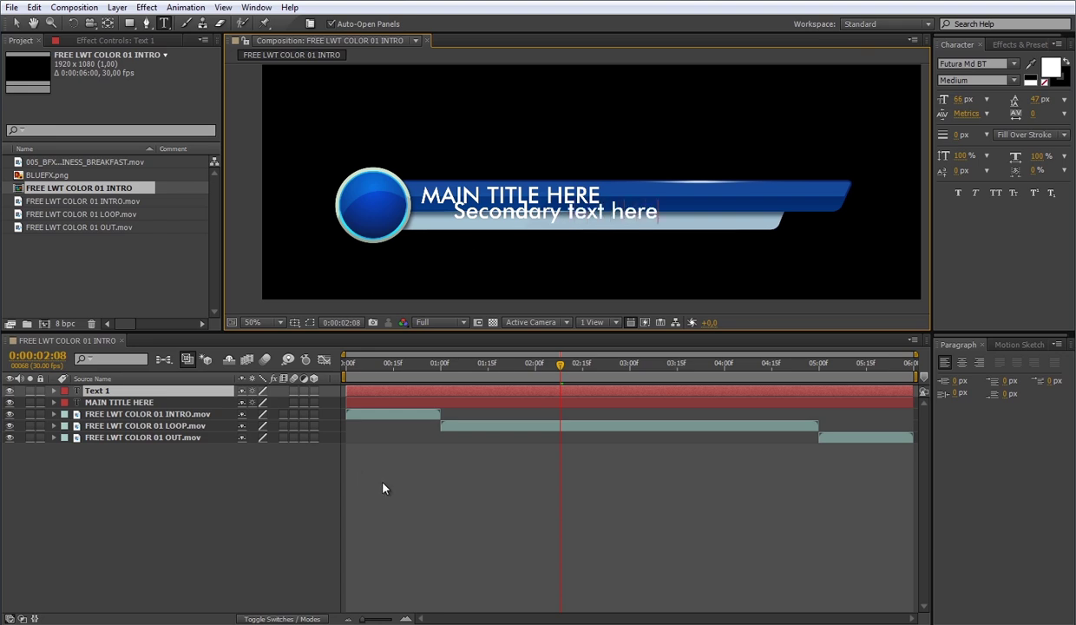
click(383, 483)
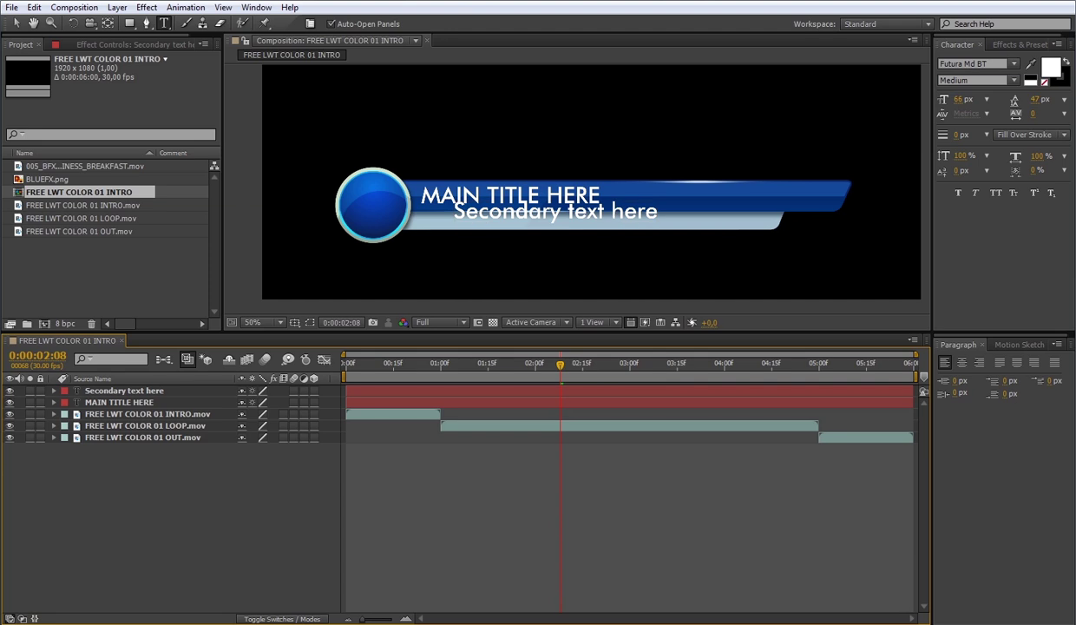
- Move the secondary text down onto the lighter bar
key(v)
click(619, 220)
drag(619, 221, 585, 227)
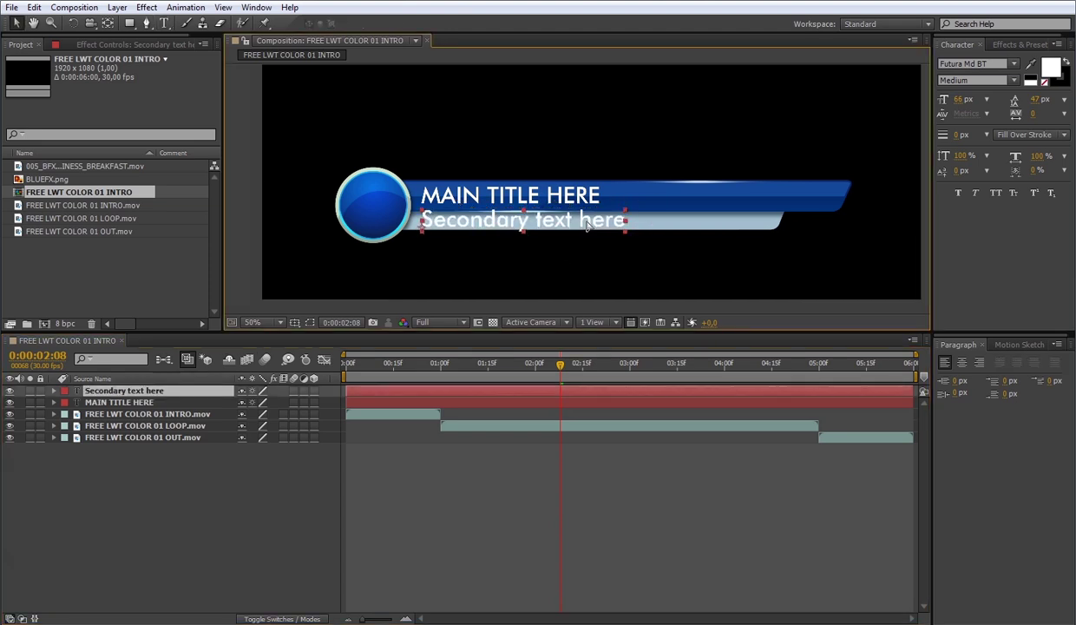
- Place the BLUEFX.png logo in the composition, scaled down inside the blue circle
click(39, 179)
drag(54, 176, 370, 205)
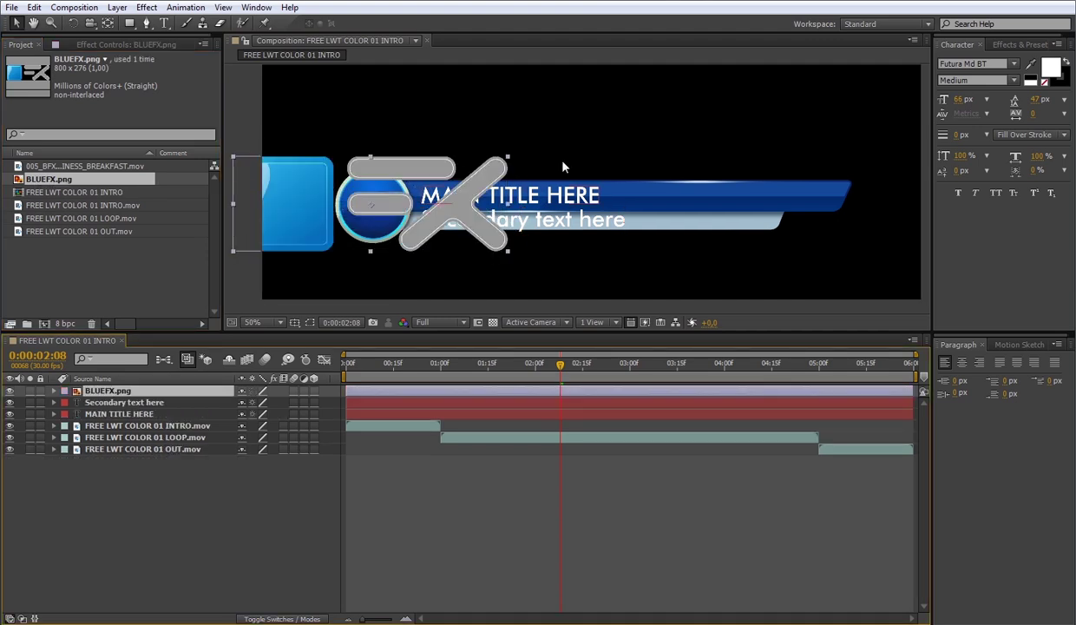
drag(508, 162, 406, 205)
- Change the secondary text's fill colour to black
click(441, 221)
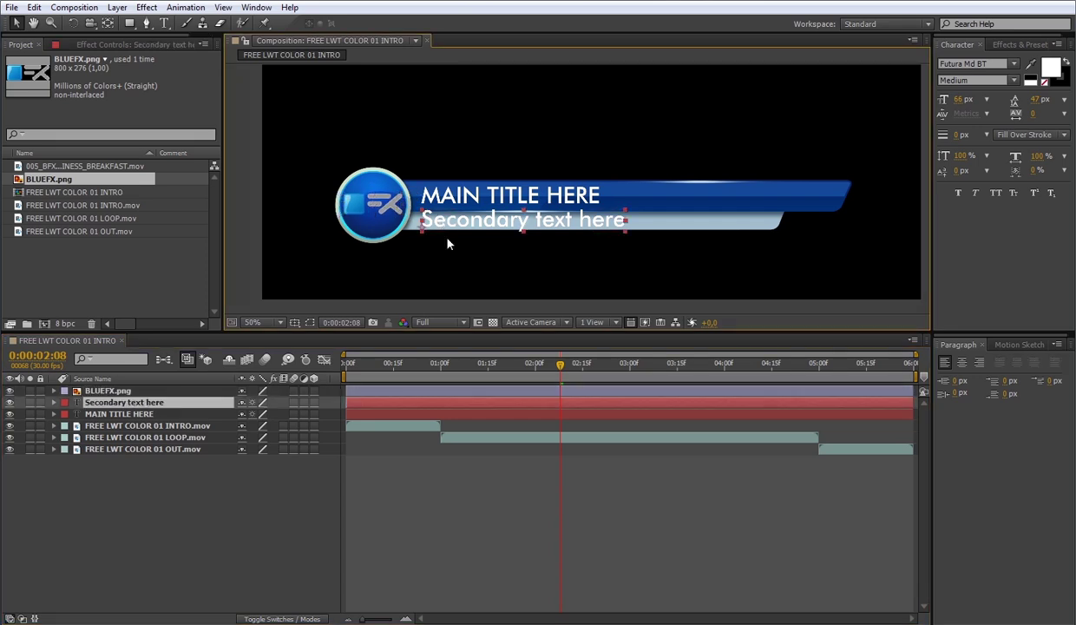
click(1051, 67)
click(396, 398)
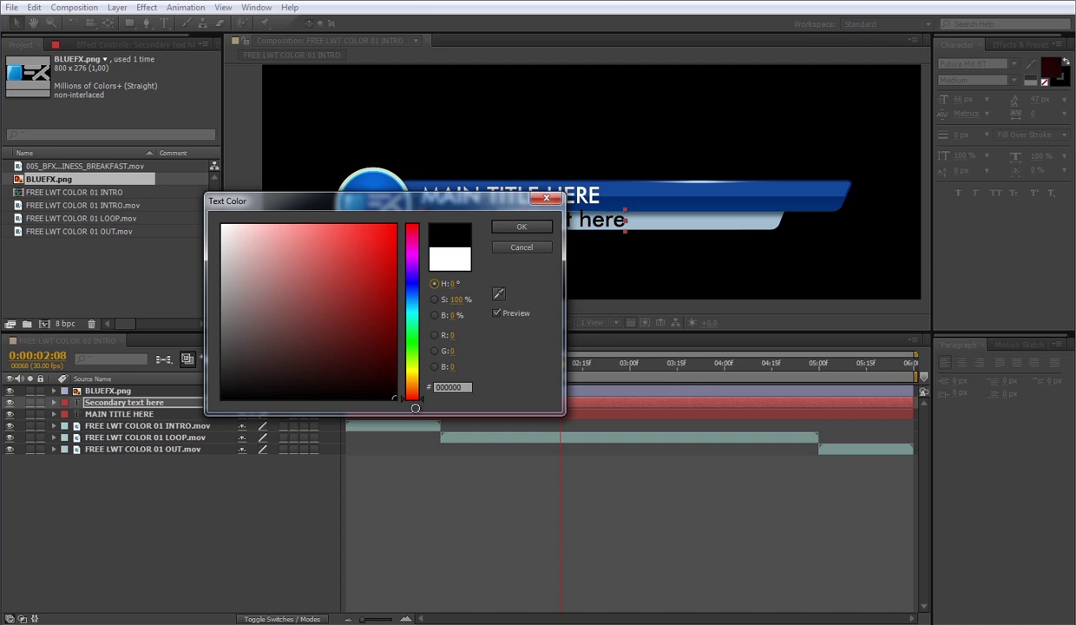
click(535, 232)
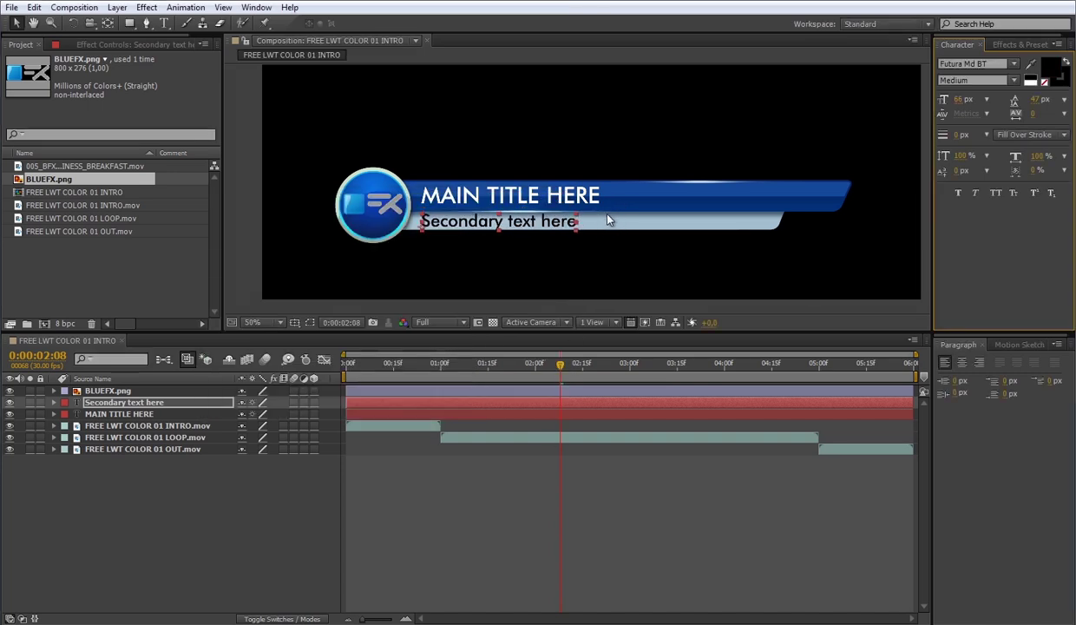
click(598, 423)
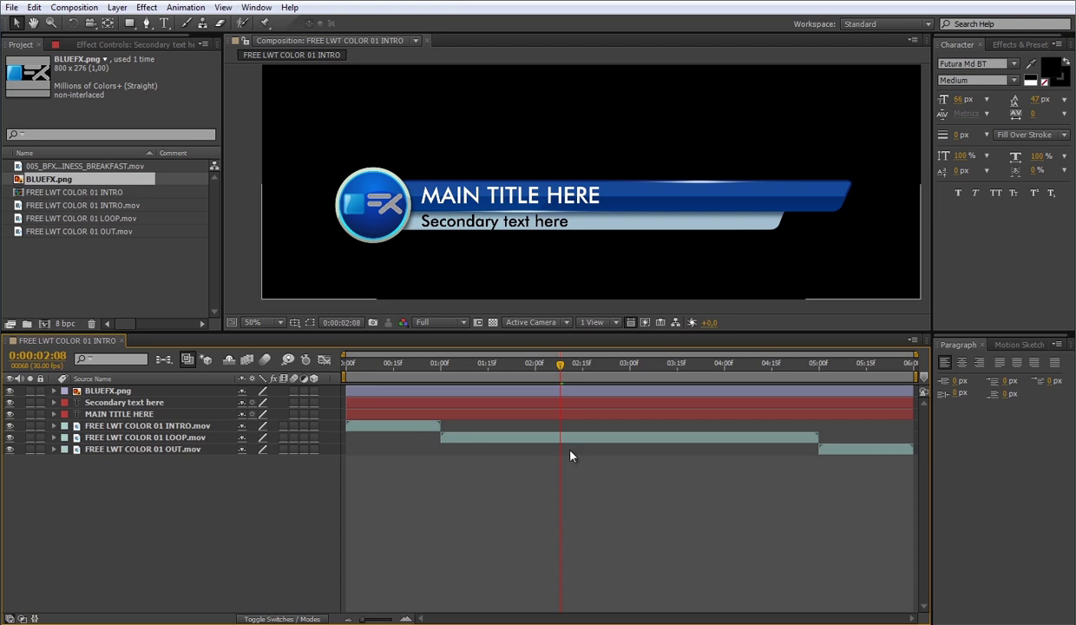
- Shift the logo and both text layers to start at 1:00 and trim them to end at 5:00
drag(492, 416, 486, 387)
drag(342, 391, 438, 397)
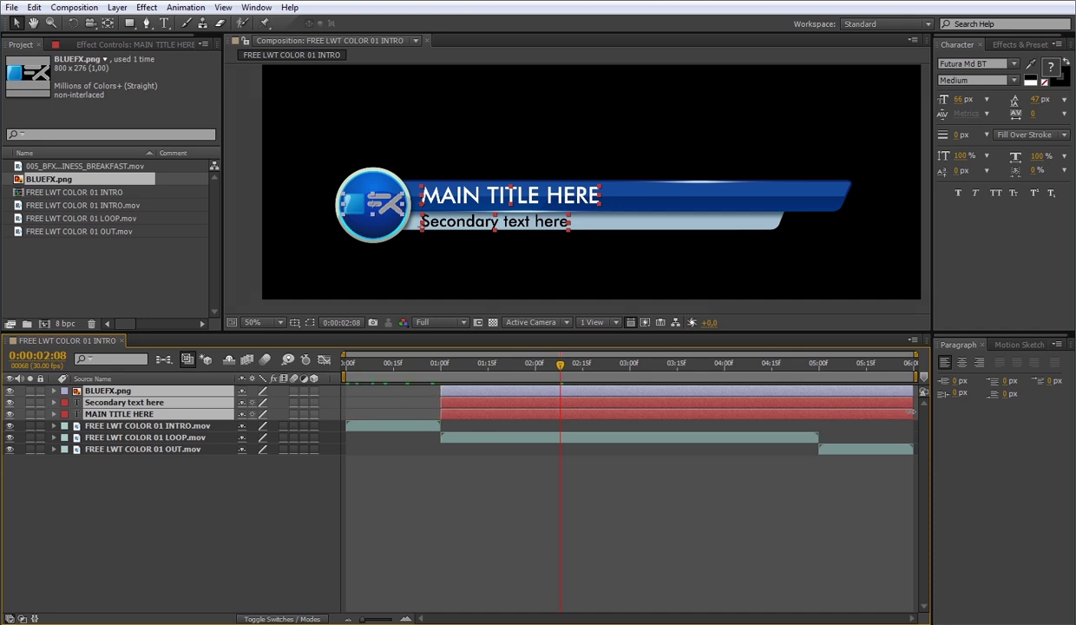
drag(910, 411, 816, 410)
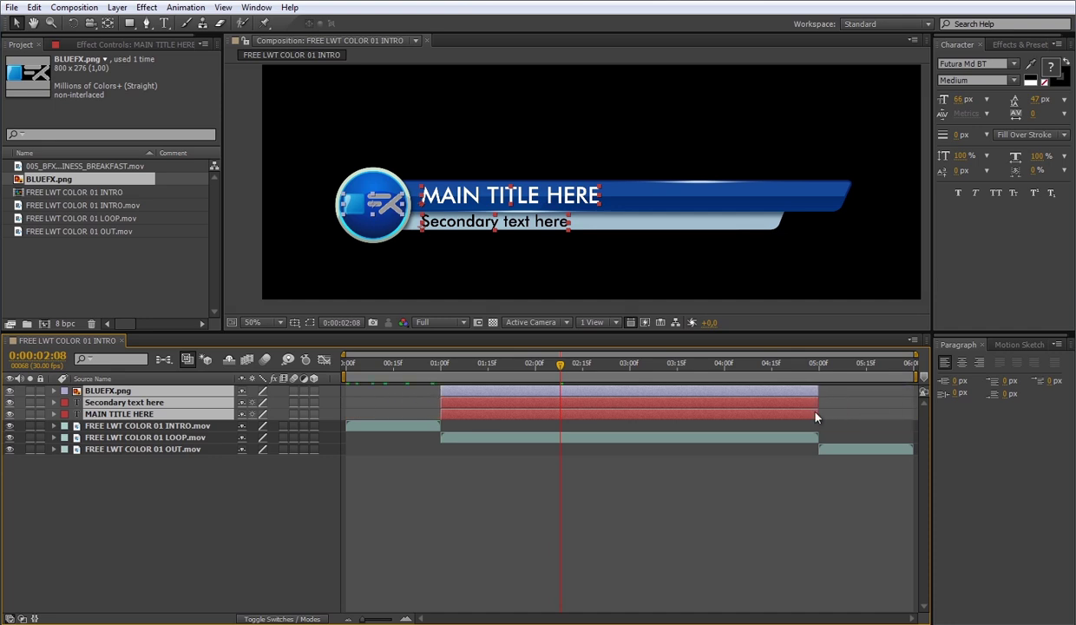
click(605, 556)
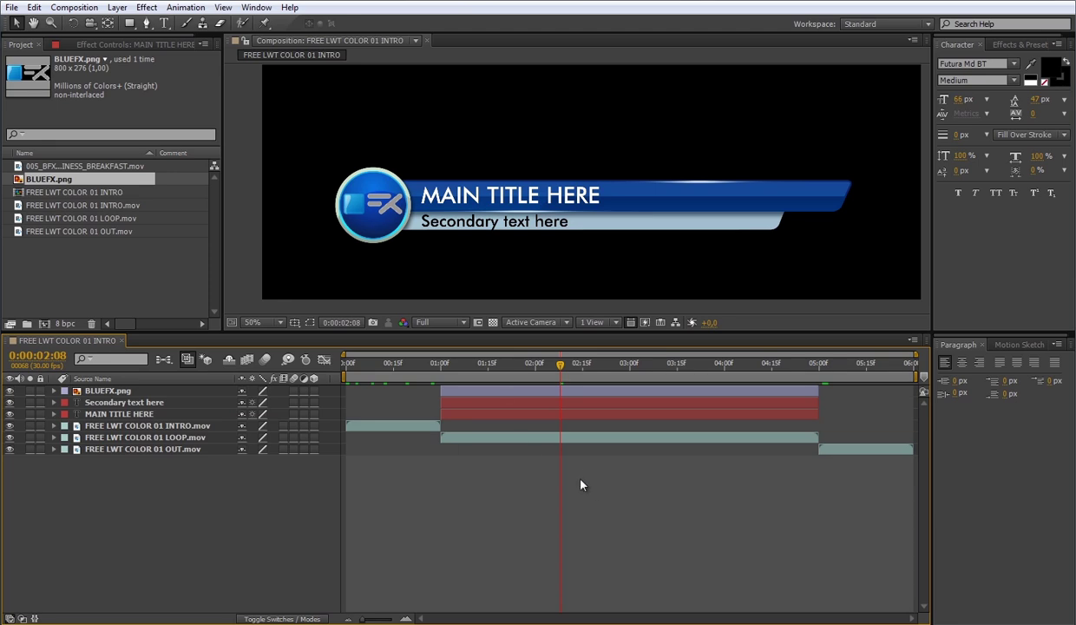
- Fade the logo and text layers in: opacity 0% at 1:00 rising to 100% at 1:04
drag(479, 423, 473, 410)
key(t)
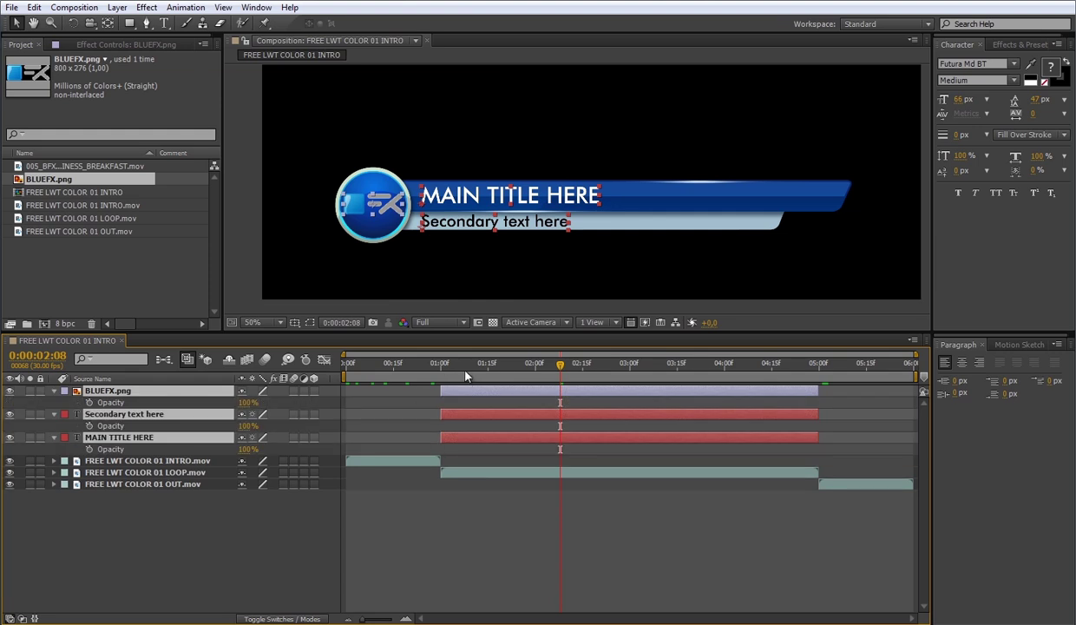
click(438, 363)
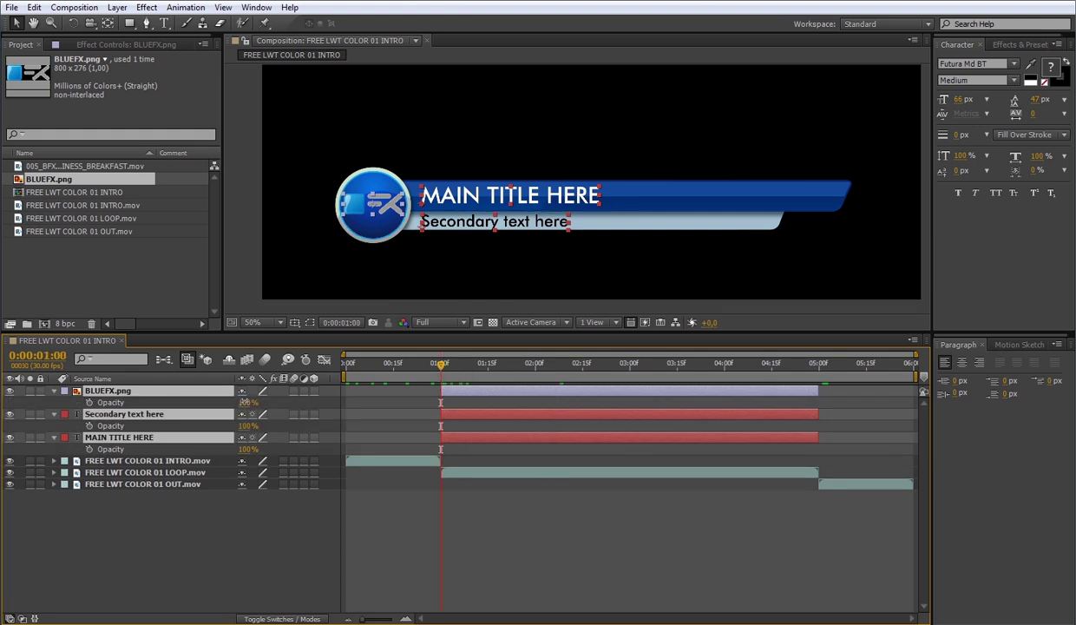
drag(246, 402, 49, 399)
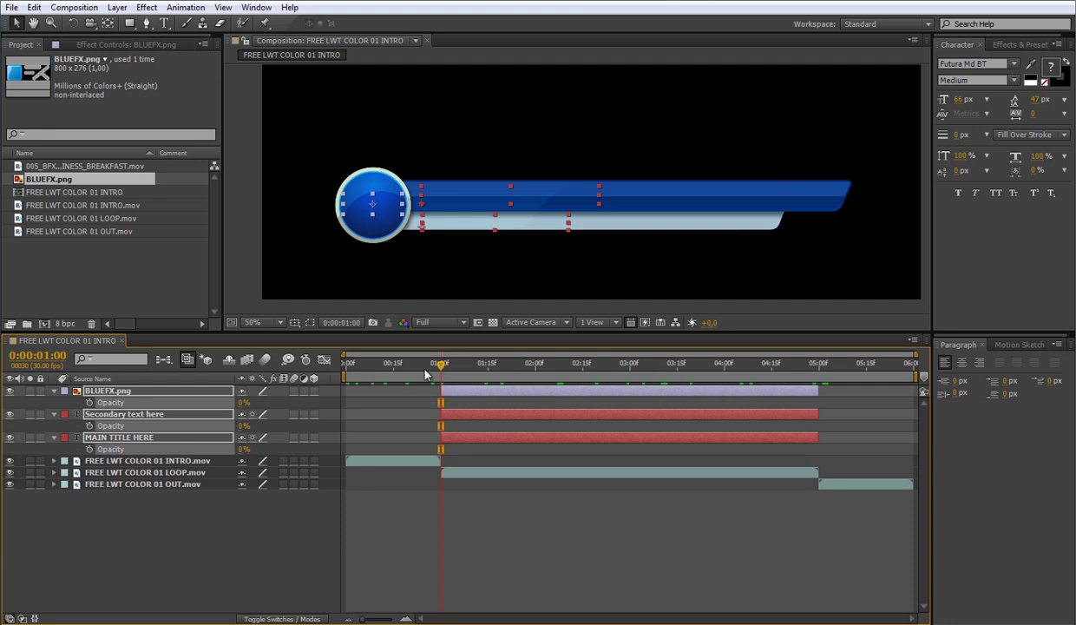
drag(438, 362, 450, 366)
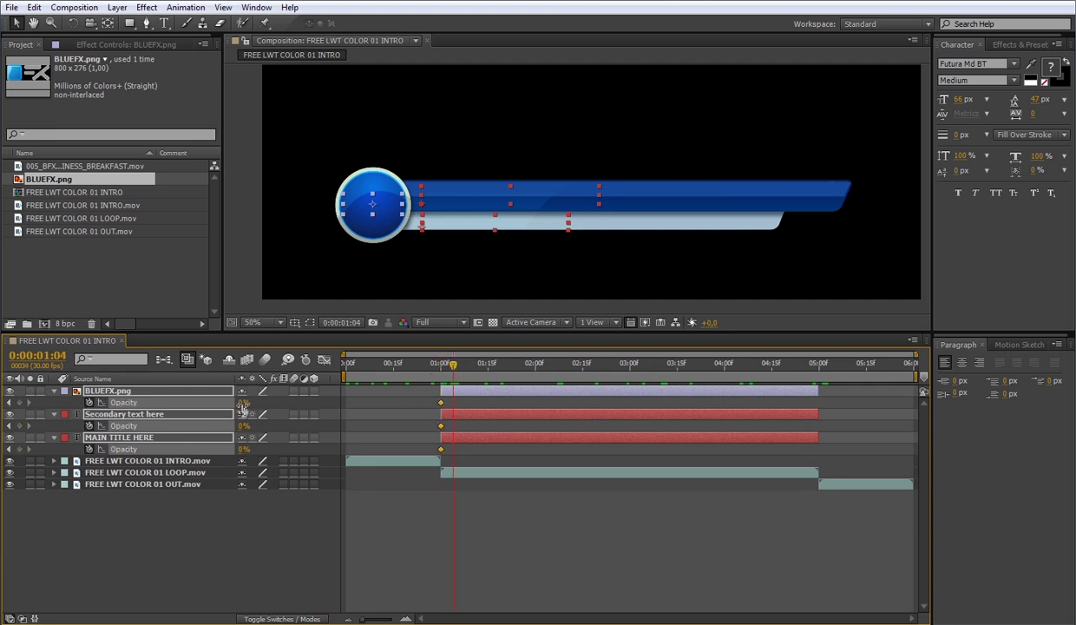
drag(243, 405, 543, 431)
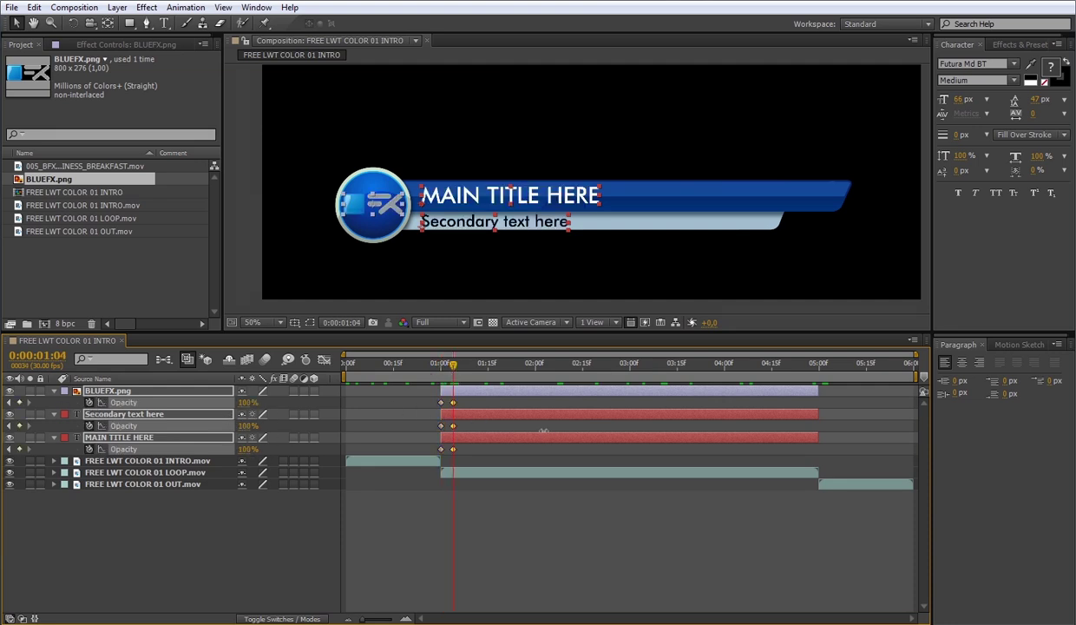
- Fade the three layers out: opacity 100% at 4:25 dropping to 0% at 4:29
click(802, 375)
key(Page_Down)
key(Page_Down)
key(Page_Down)
key(Page_Down)
drag(246, 401, 199, 403)
click(613, 498)
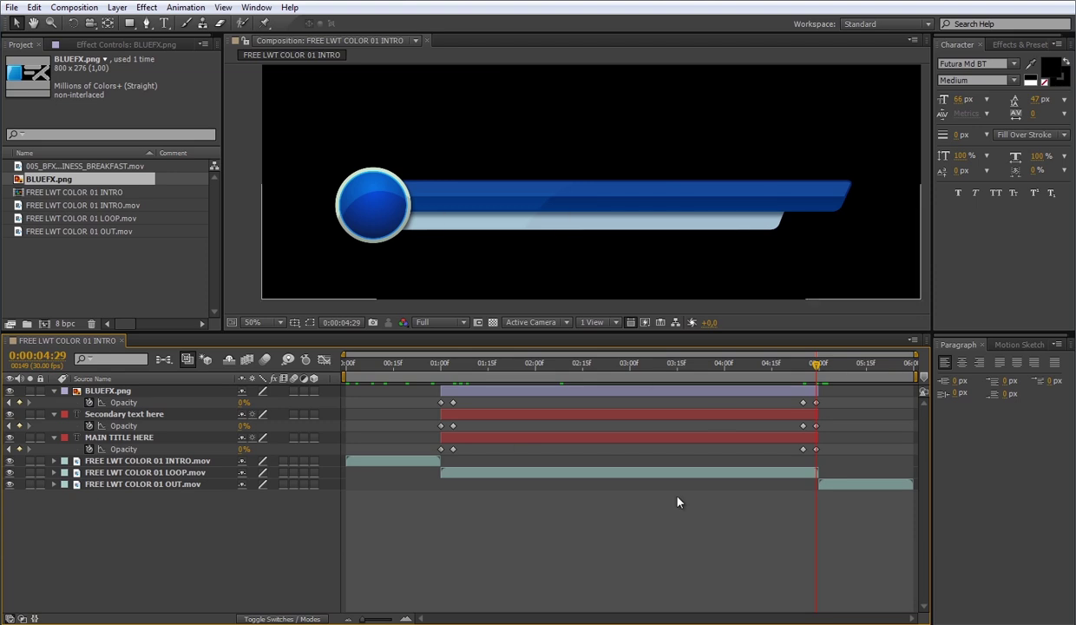
- Set the composition duration to 0:00:15:00 and view the full 15-second timeline
click(83, 11)
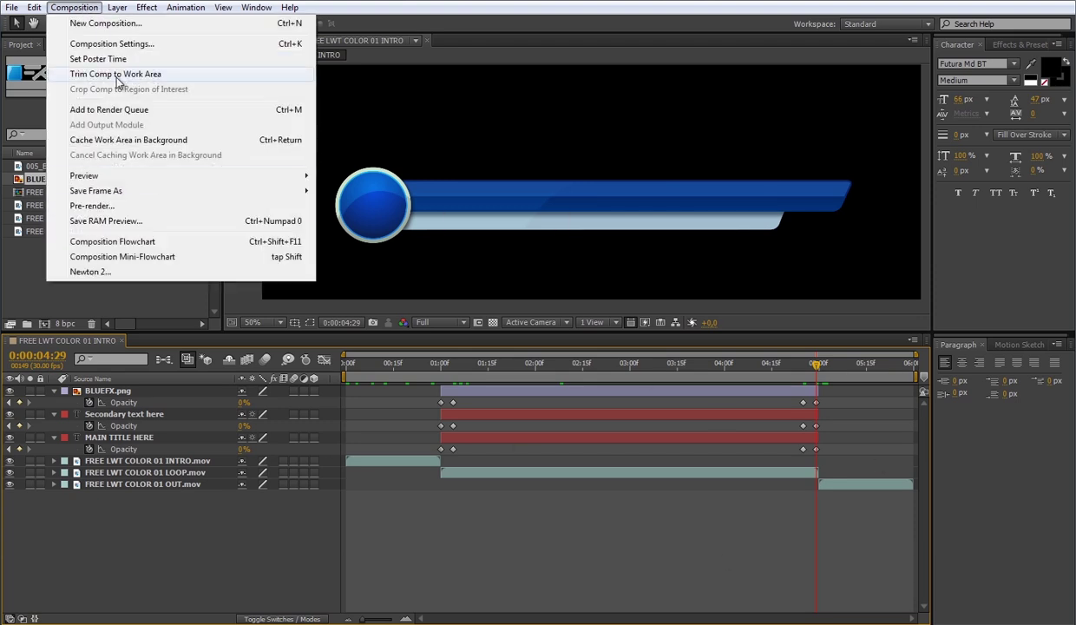
click(118, 43)
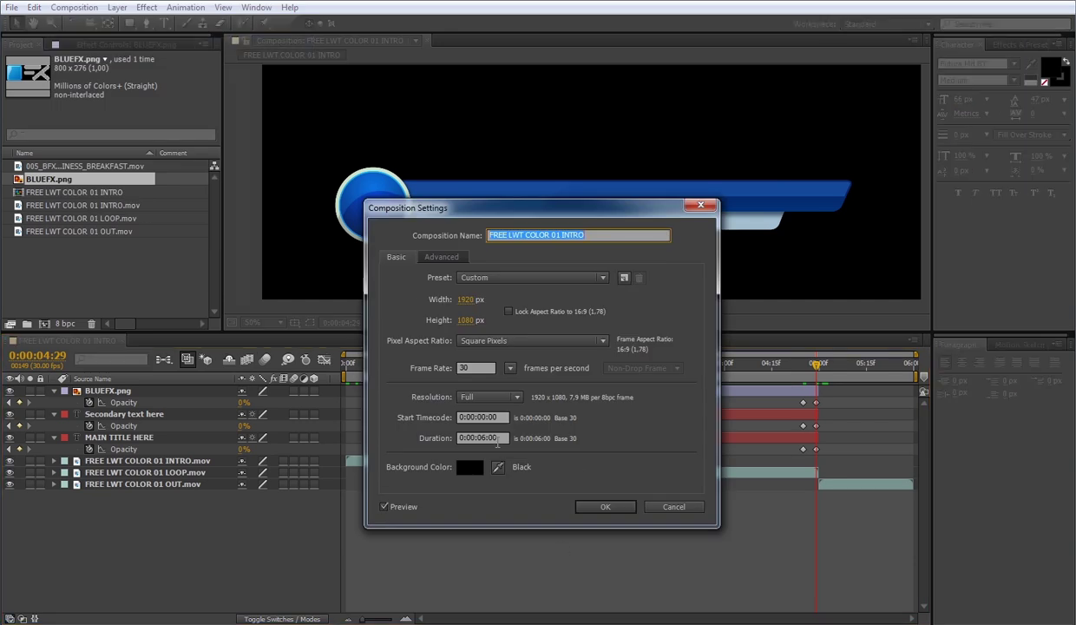
click(482, 439)
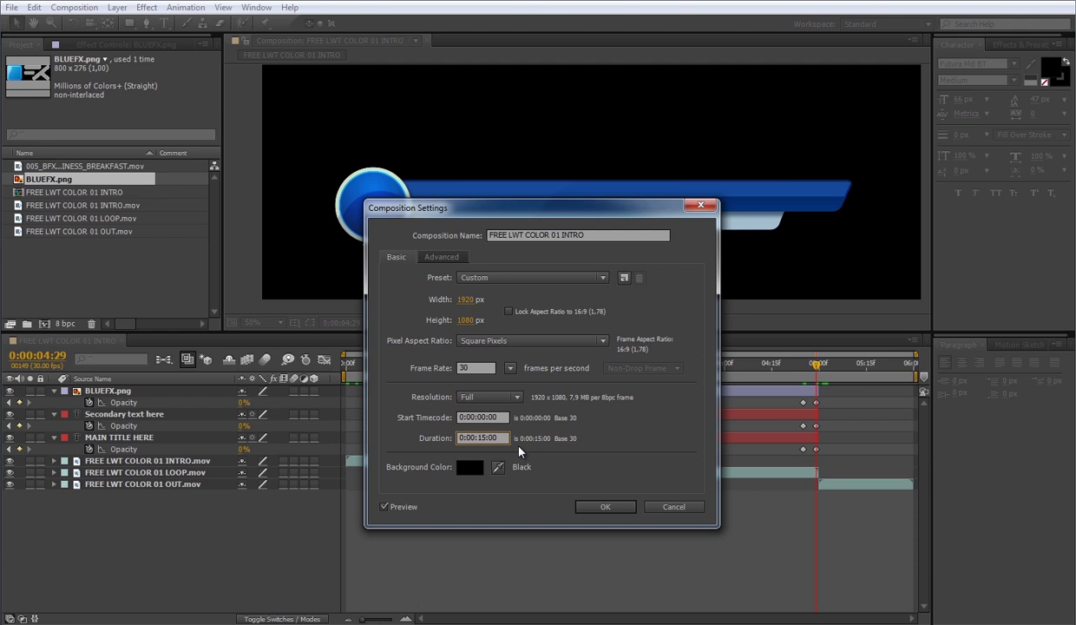
key(Return)
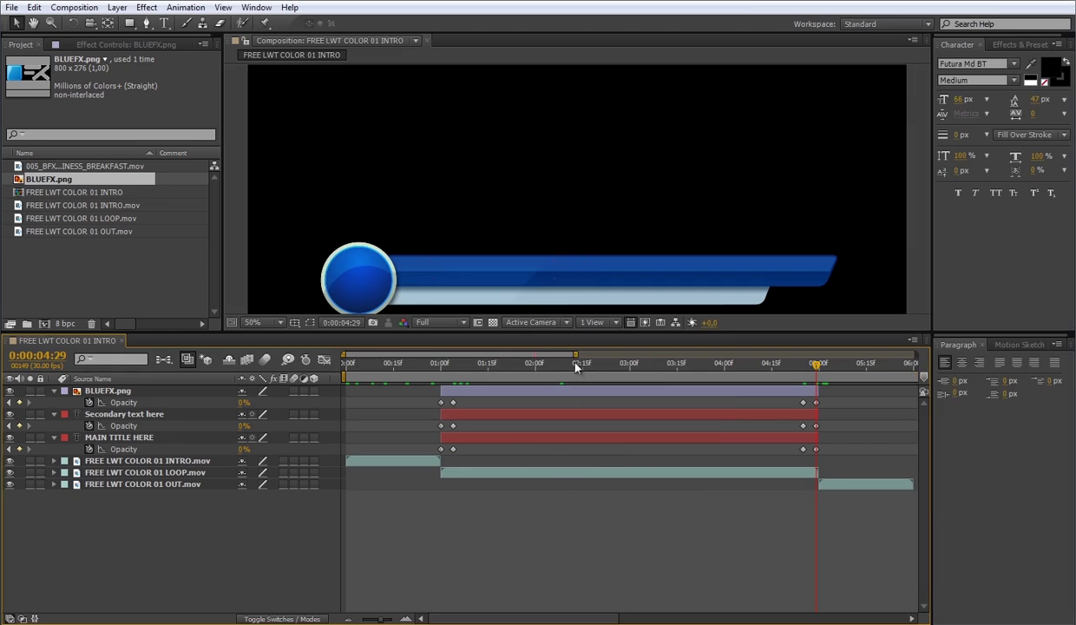
key(minus)
key(minus)
key(minus)
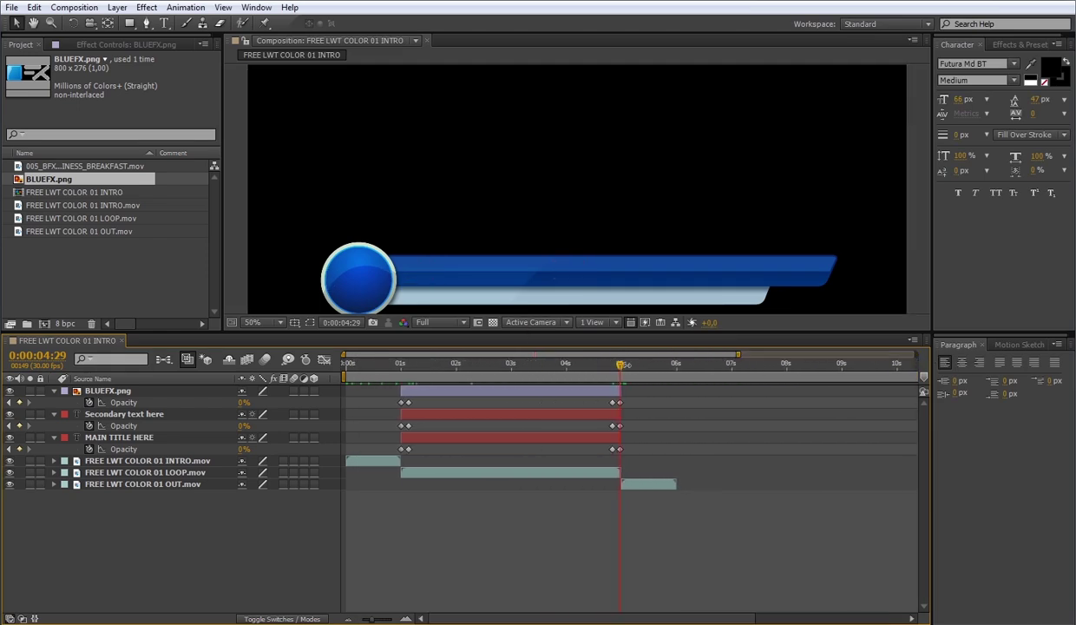
key(minus)
key(minus)
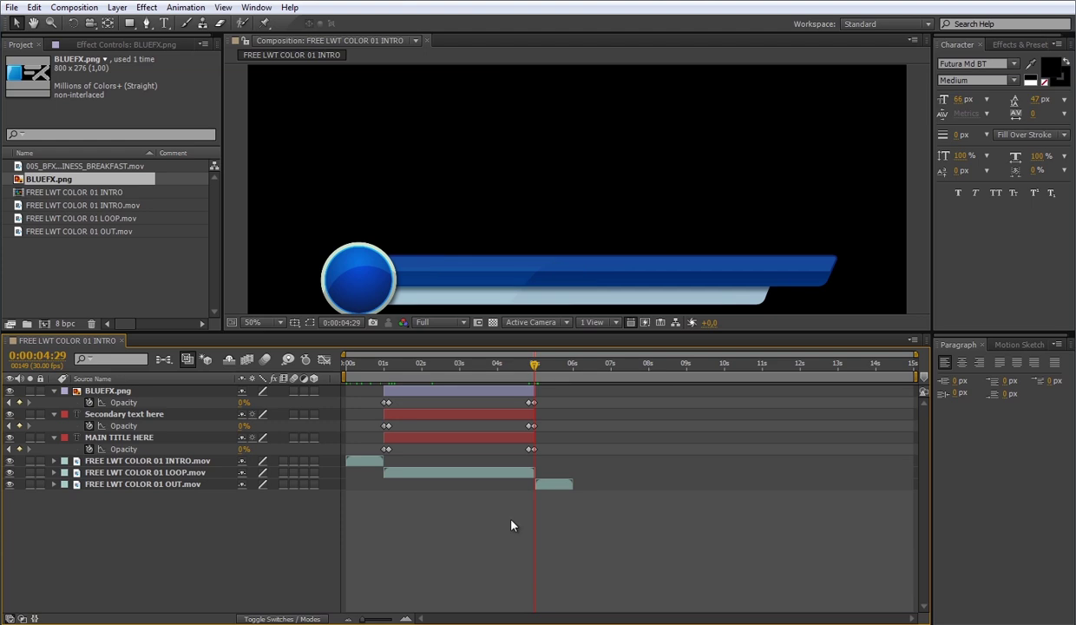
- Duplicate the LOOP.mov layer and start the copy at 5 s, after the original
click(480, 474)
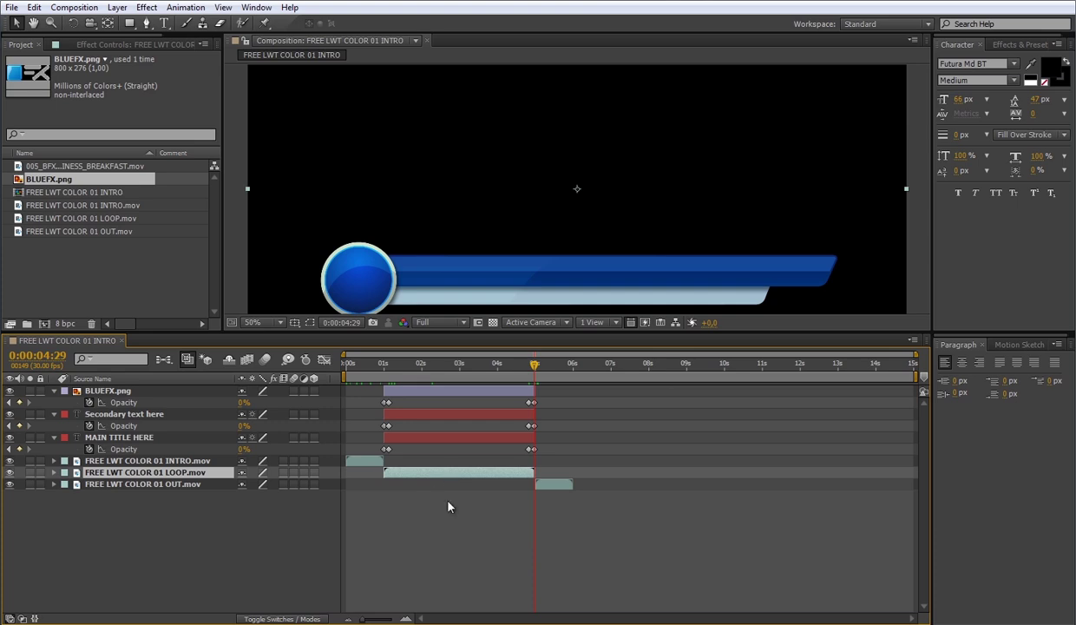
click(35, 8)
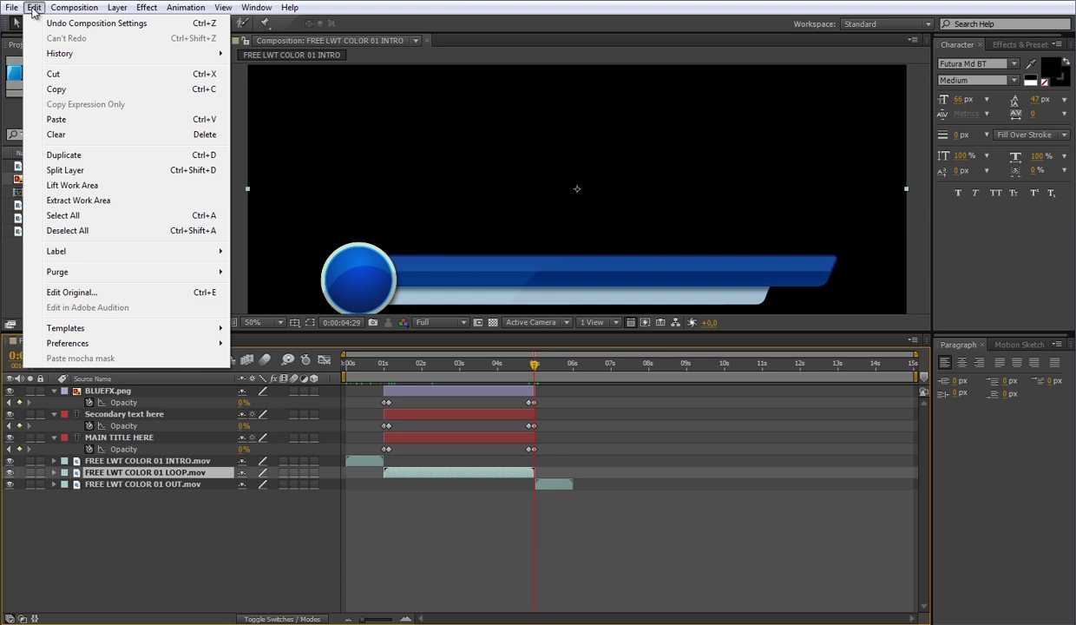
click(64, 155)
drag(425, 479, 575, 478)
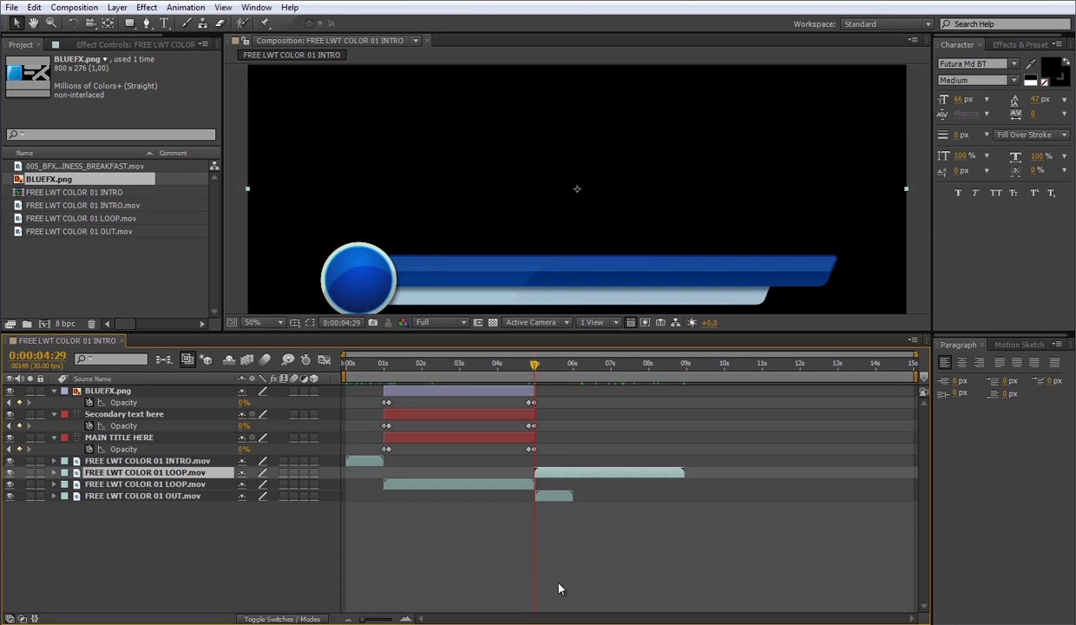
drag(535, 366, 522, 375)
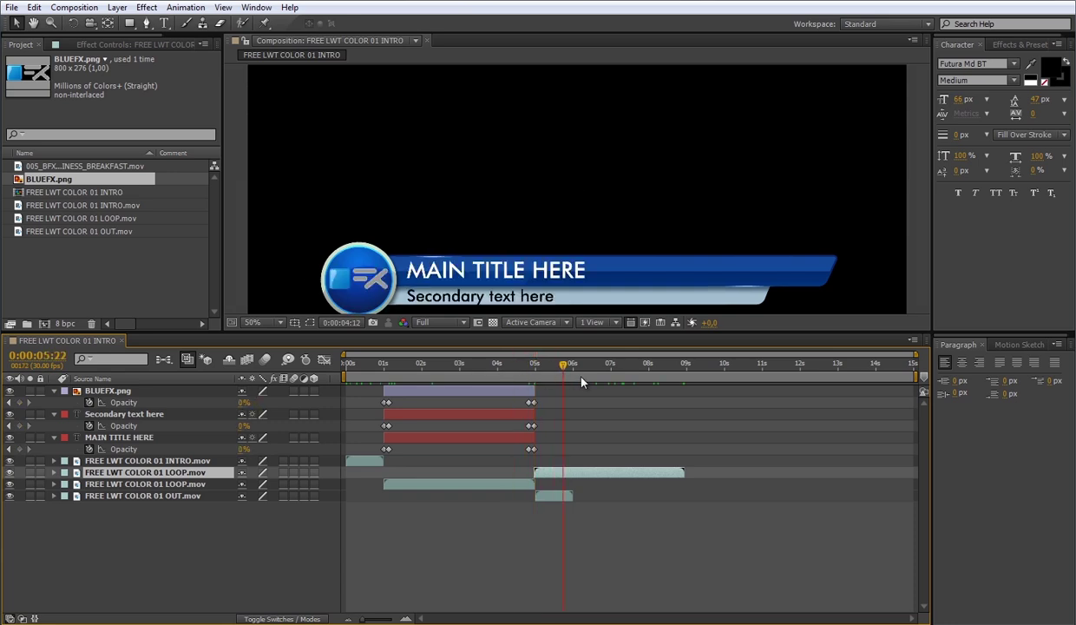
drag(582, 382, 648, 498)
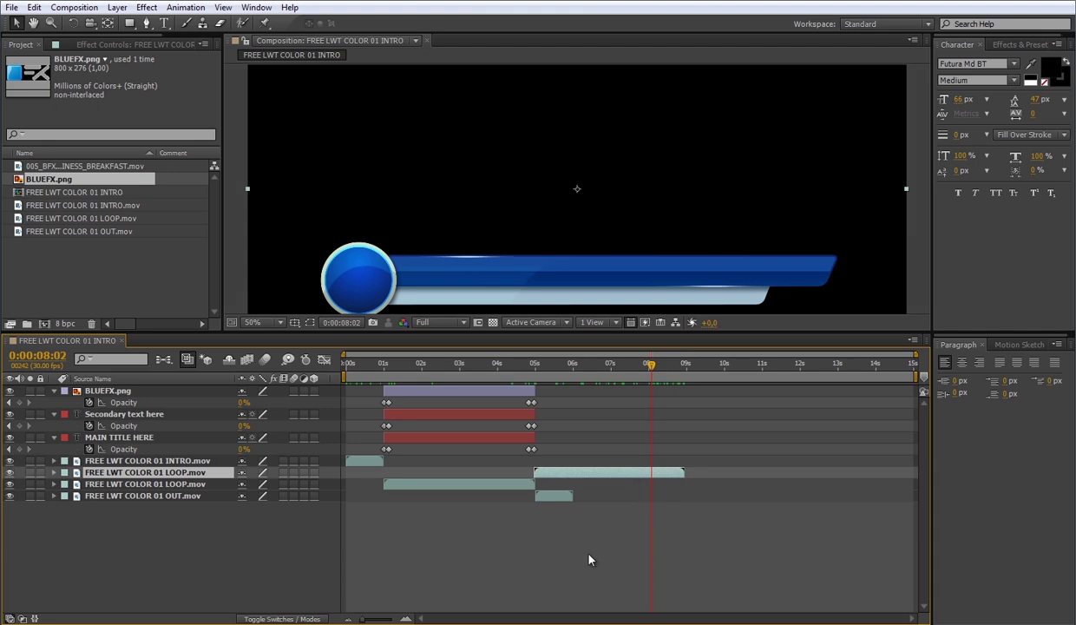
- Add a third LOOP.mov copy starting around 9 s
click(34, 7)
click(64, 155)
drag(563, 474, 714, 483)
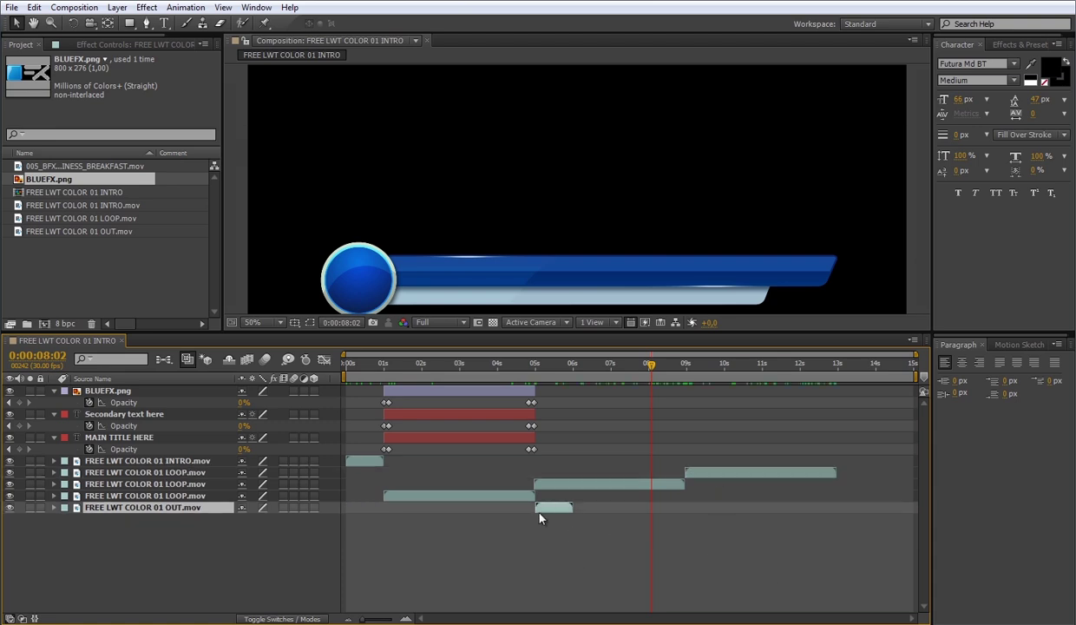
- Move OUT.mov to 13 s and extend the logo and titles, with their fade-out, to 13 s
drag(541, 513, 853, 509)
click(485, 397)
shift+click(490, 438)
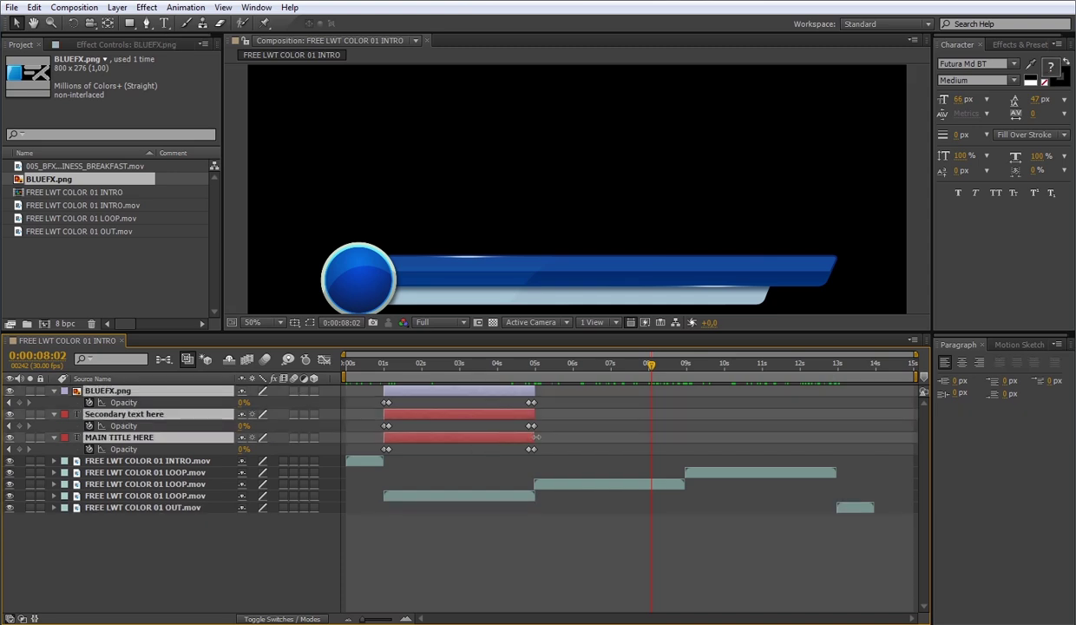
drag(534, 437, 836, 497)
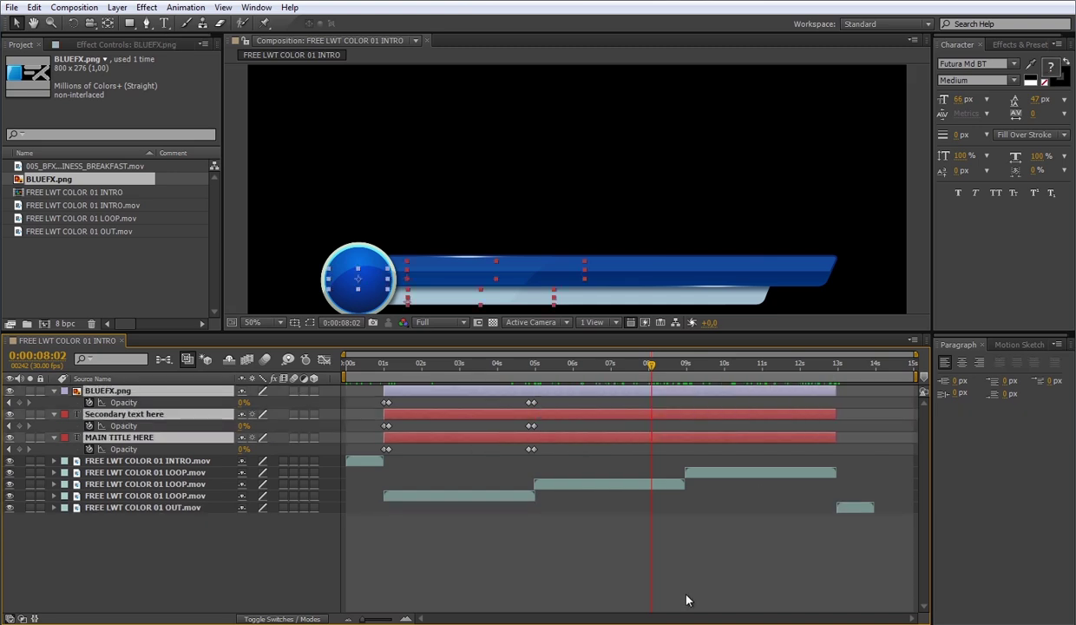
drag(533, 392, 833, 454)
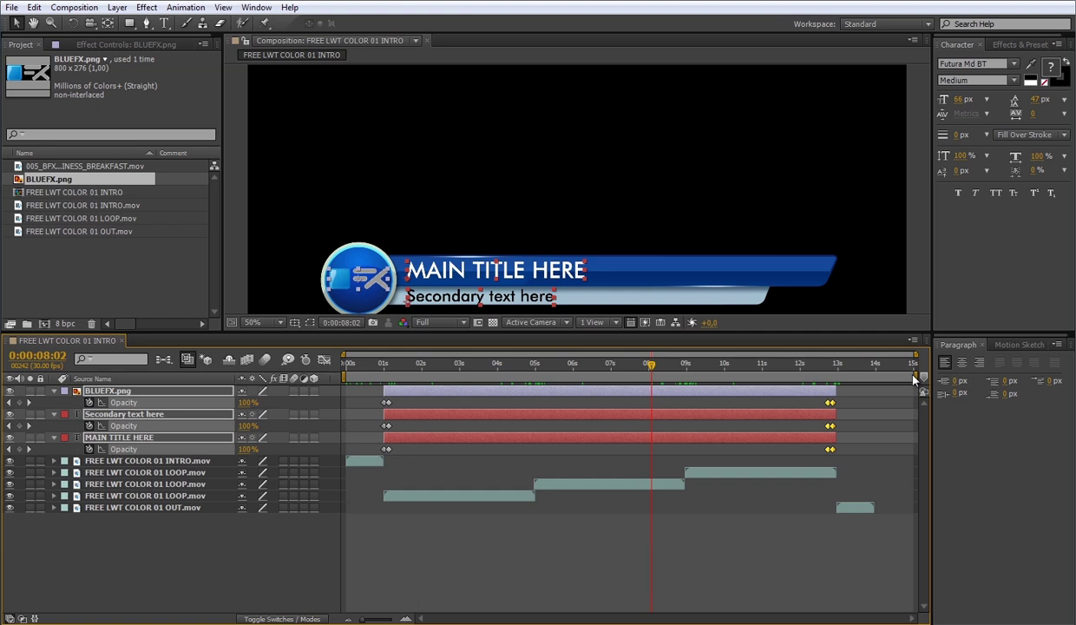
- Trim the composition to a work area ending at 14 s
drag(915, 376, 876, 376)
right_click(841, 368)
click(876, 406)
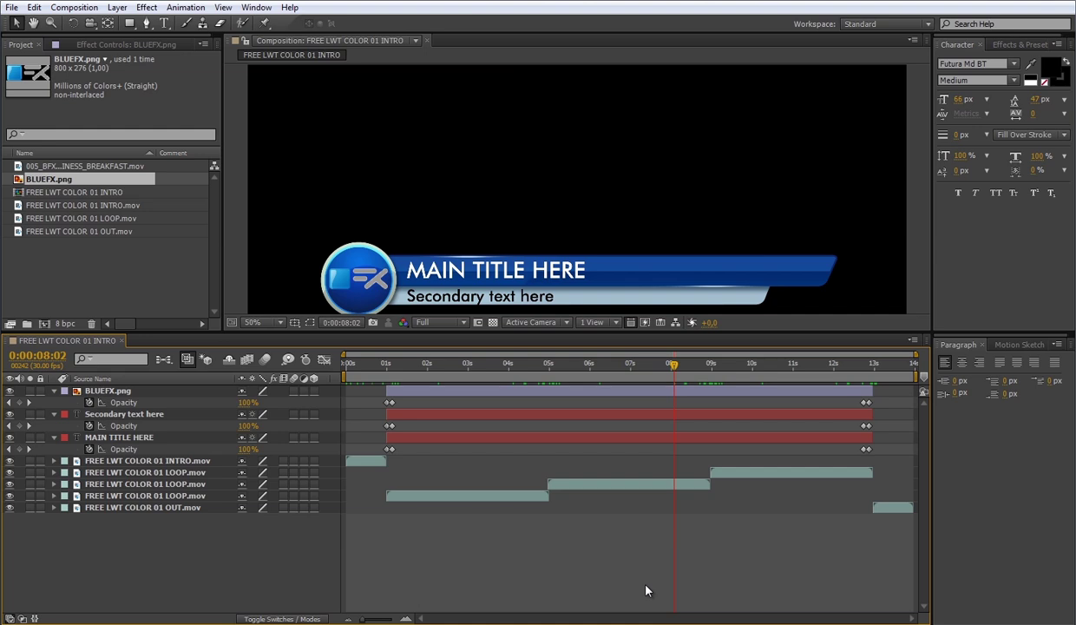
- Create the 005_BFX_BUSINESS_BREAKFAST composition from the business breakfast footage
click(79, 165)
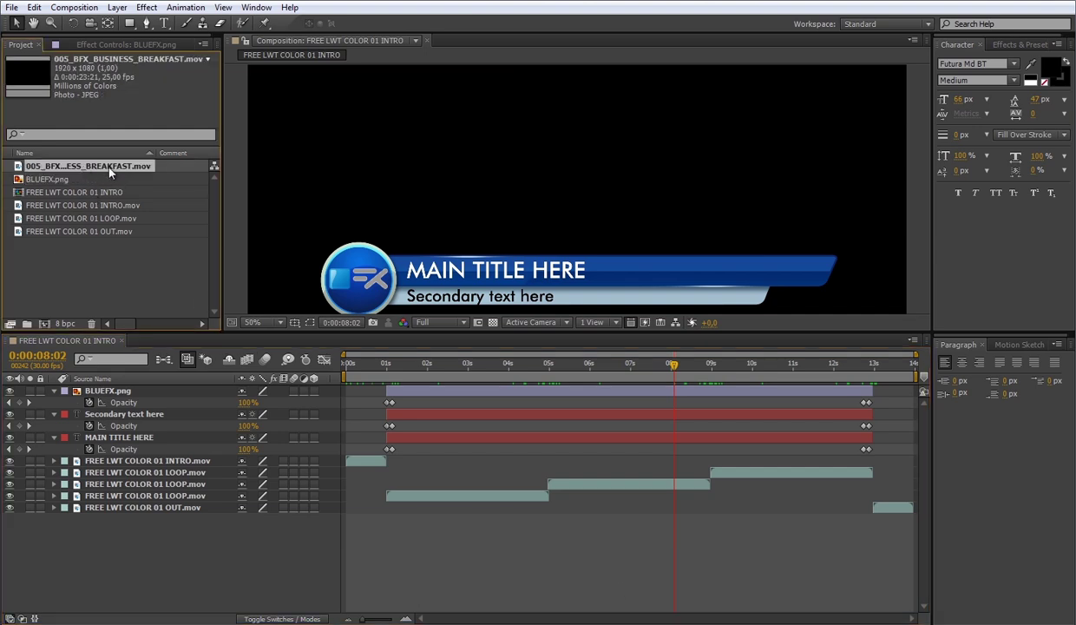
click(44, 324)
drag(576, 339, 573, 376)
scroll(548, 240, down, 2)
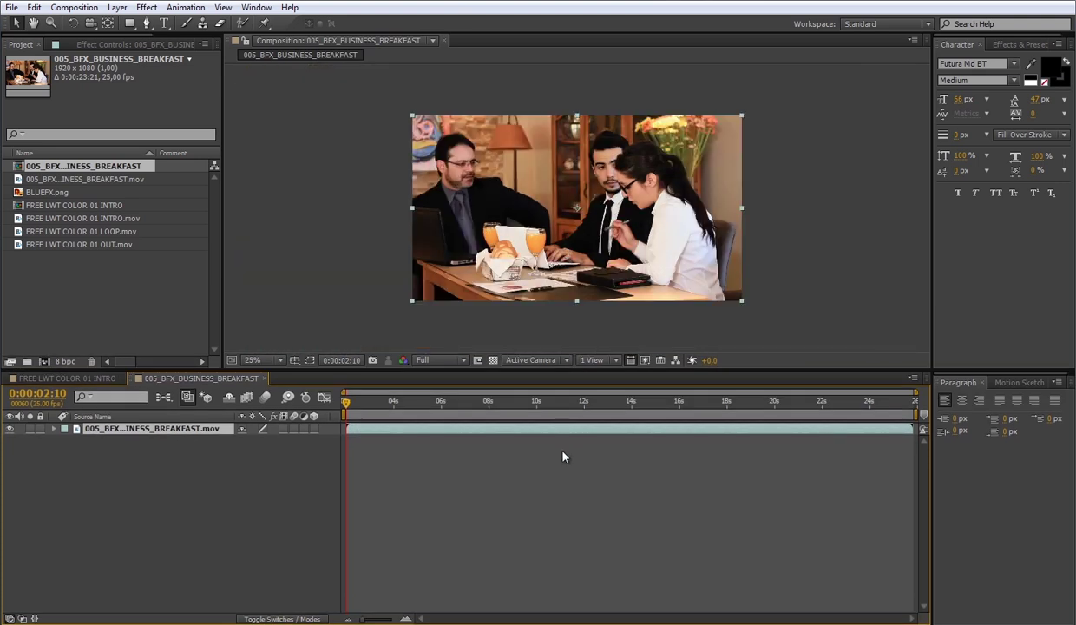
- Place FREE LWT COLOR 01 INTRO above the footage layer and preview the overlay
click(103, 206)
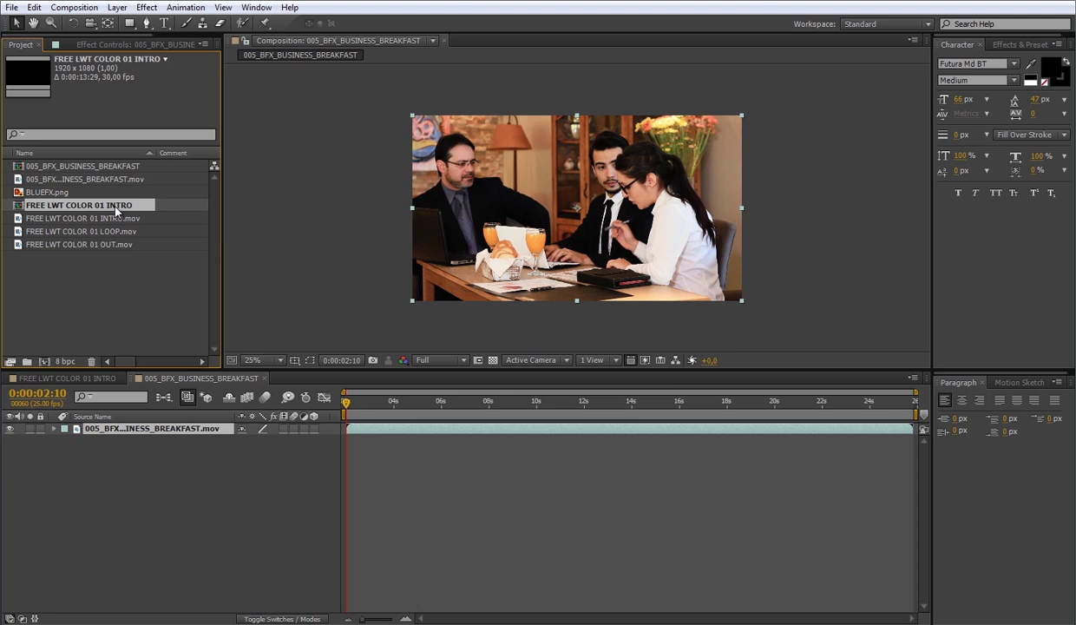
mouse_move(116, 206)
mouse_down()
mouse_move(125, 197)
mouse_move(335, 365)
mouse_move(356, 427)
mouse_move(385, 432)
mouse_up()
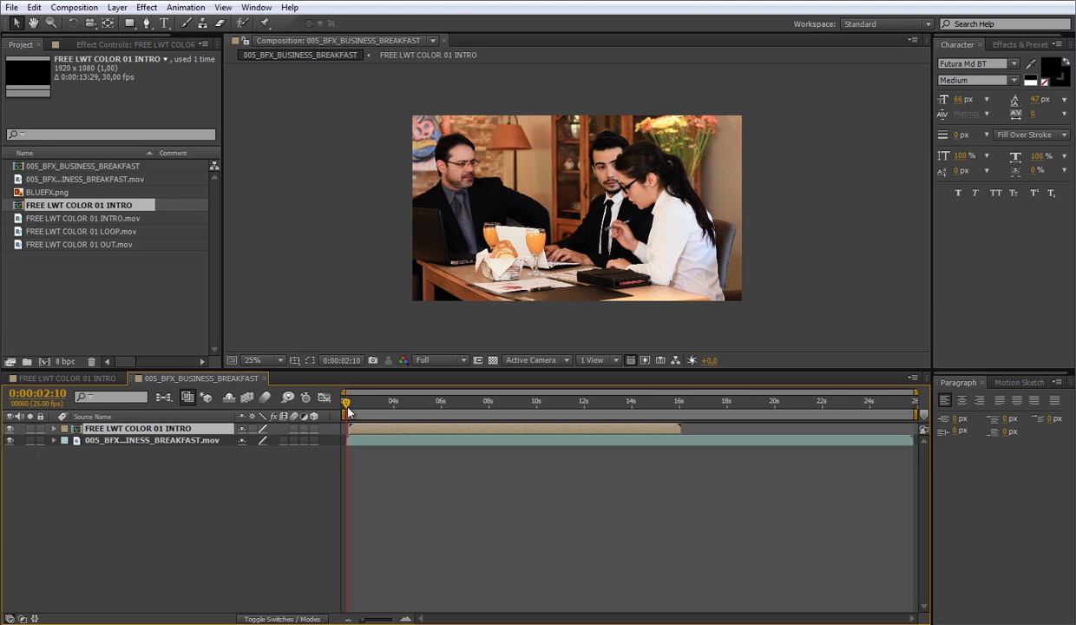
drag(347, 406, 581, 434)
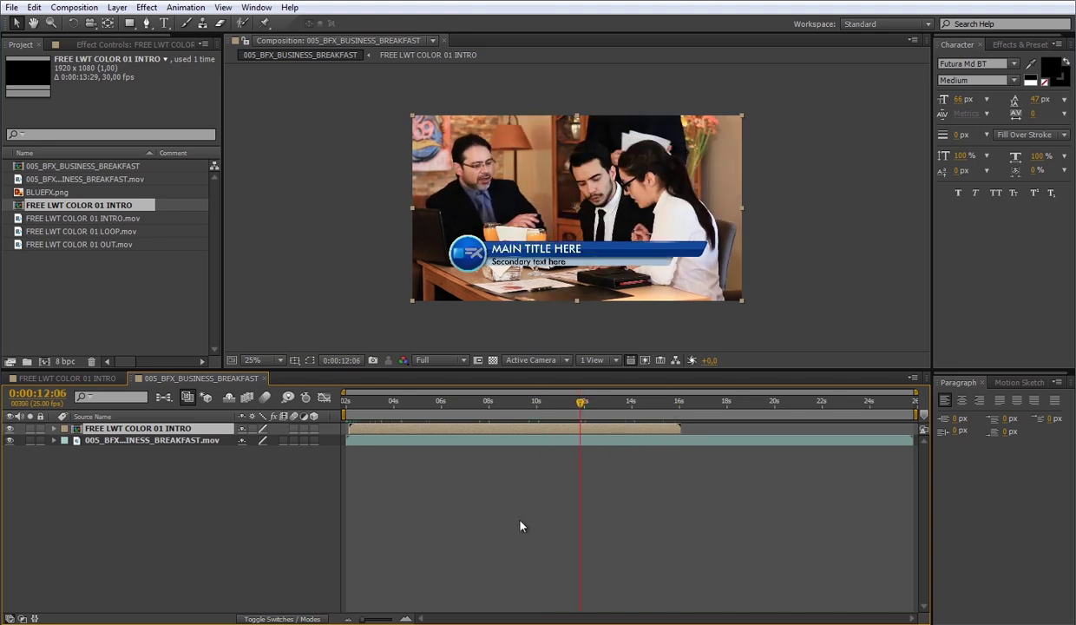